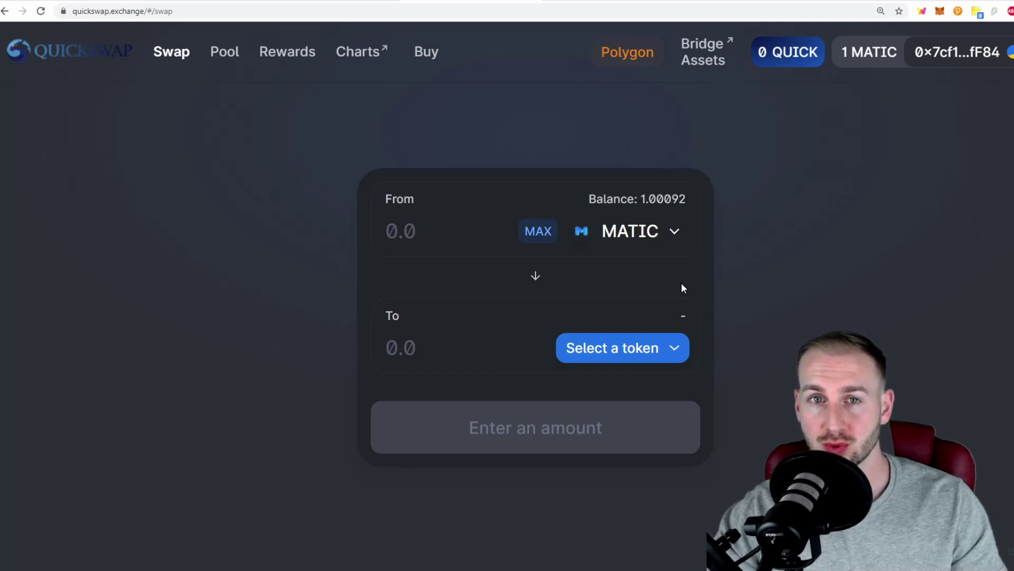
# Open and dismiss the swap token list, then view the empty Pool page with no liquidity
pyautogui.click(661, 237)
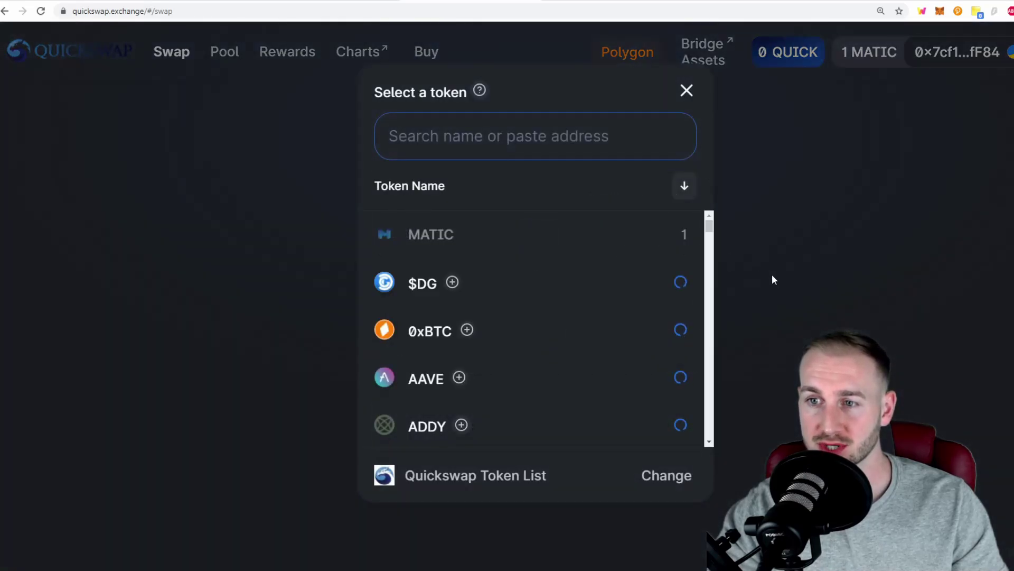
pyautogui.click(772, 279)
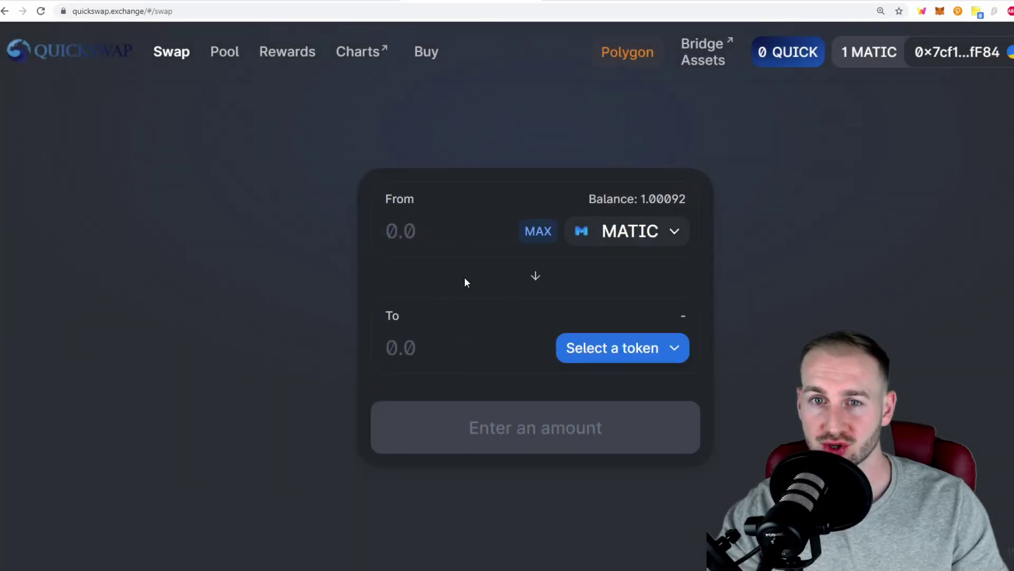
pyautogui.click(228, 57)
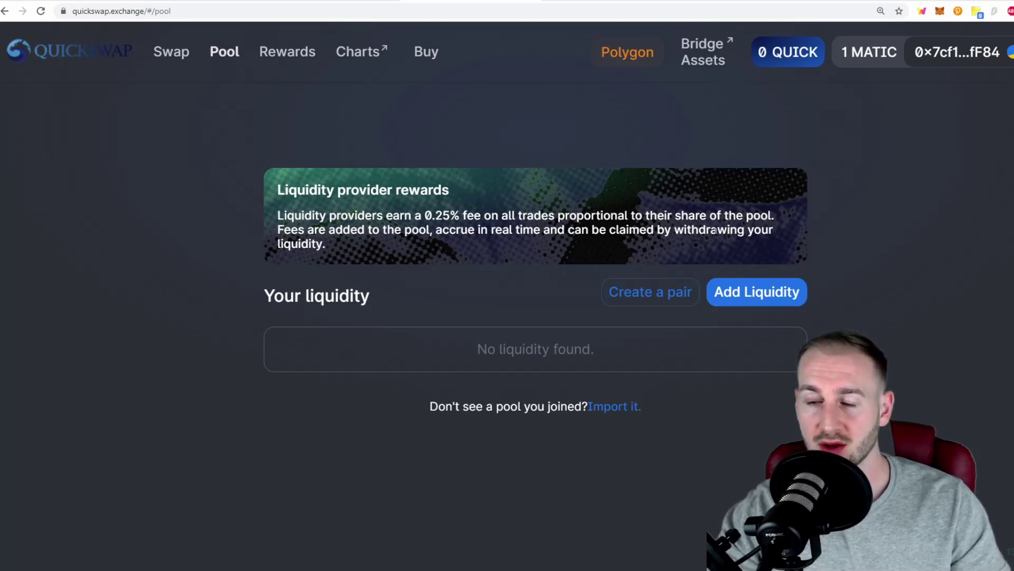
# Browse the Rewards pools, including ETH-MATIC at 111.04% and wBTC-ETH at 35.27% APY
pyautogui.click(302, 58)
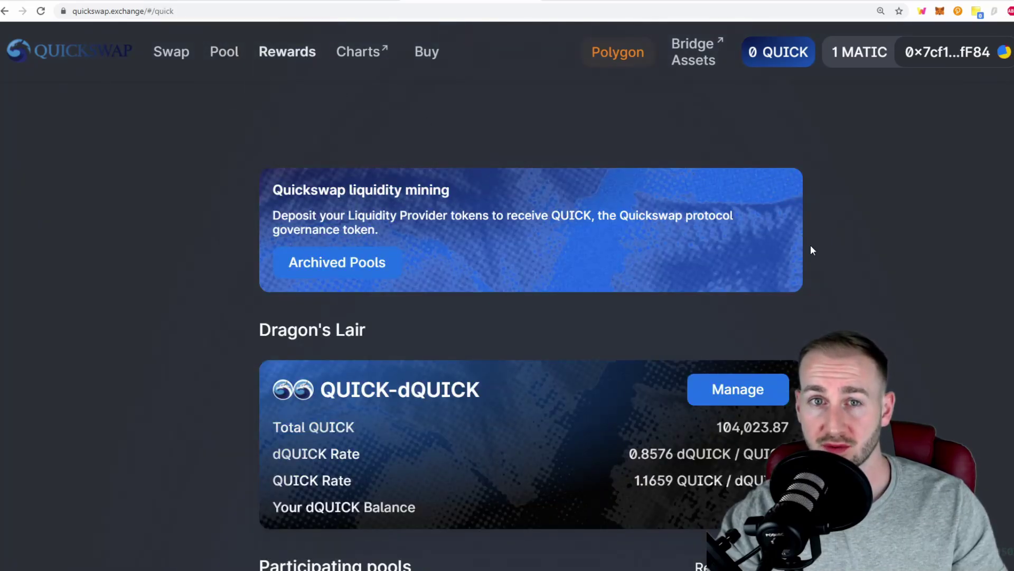
pyautogui.scroll(-3, 810, 246)
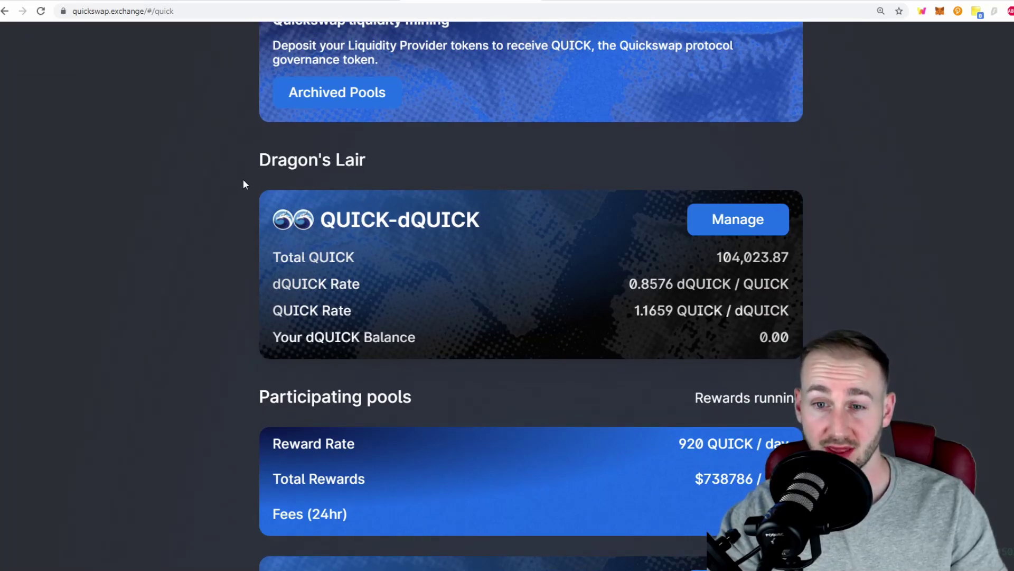
pyautogui.scroll(-6, 243, 180)
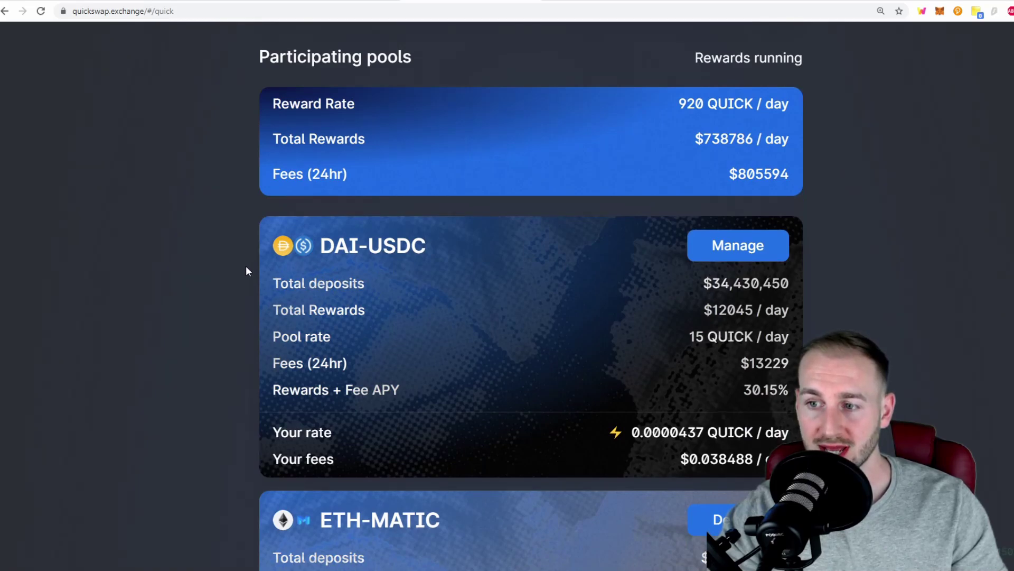
pyautogui.scroll(-3, 245, 265)
pyautogui.scroll(-5, 246, 264)
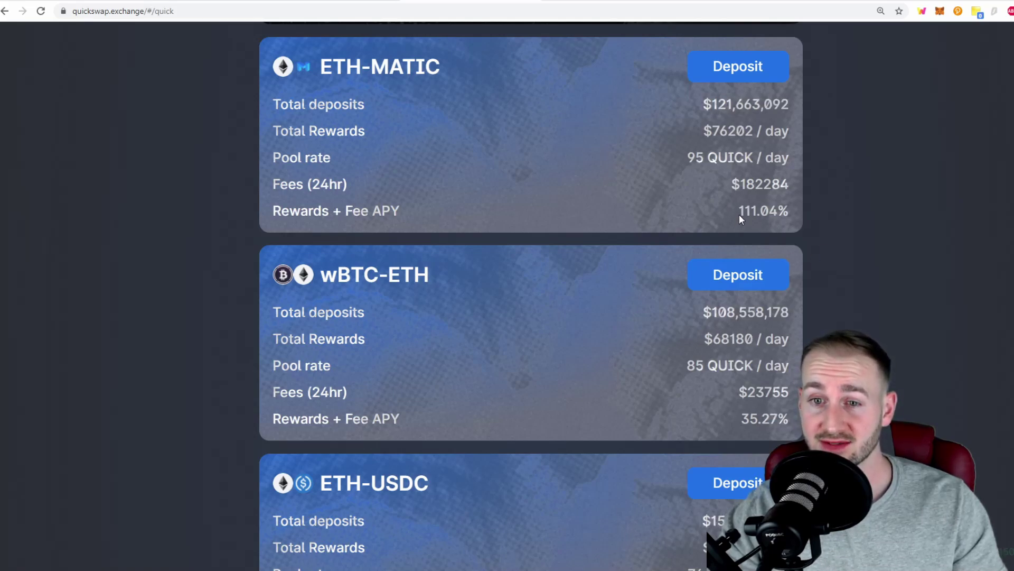
# Scroll to the USDC-USDT farm: $69,091,485 deposited, 30 QUICK/day, 22.93% APY
pyautogui.scroll(-3, 739, 214)
pyautogui.scroll(-7, 740, 214)
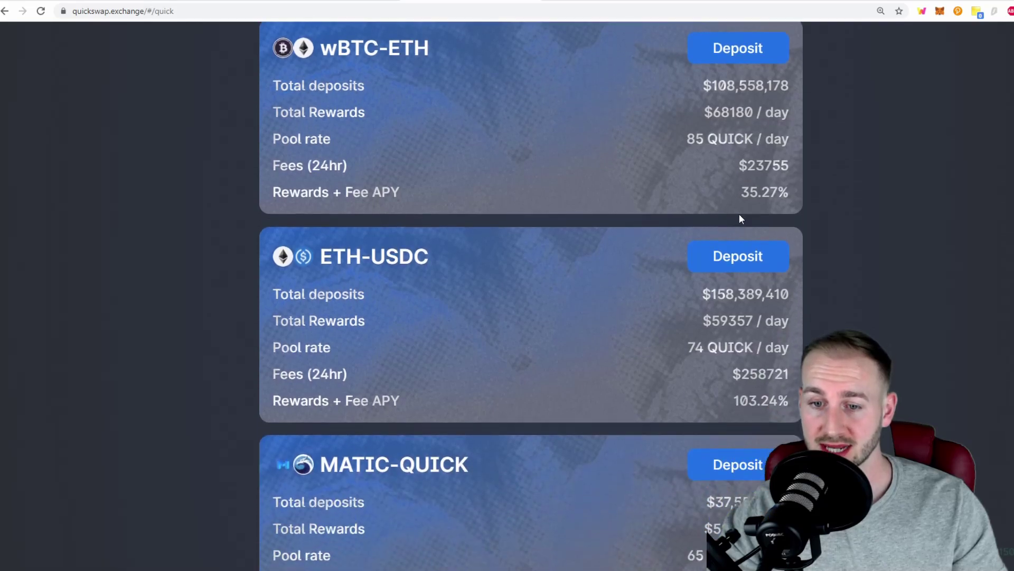
pyautogui.scroll(-12, 736, 214)
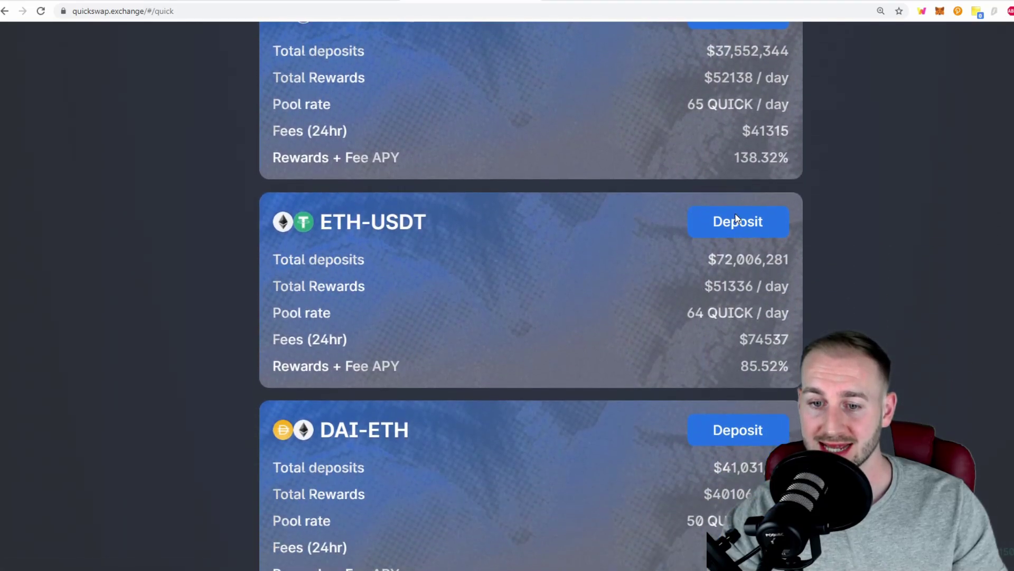
pyautogui.scroll(-4, 733, 211)
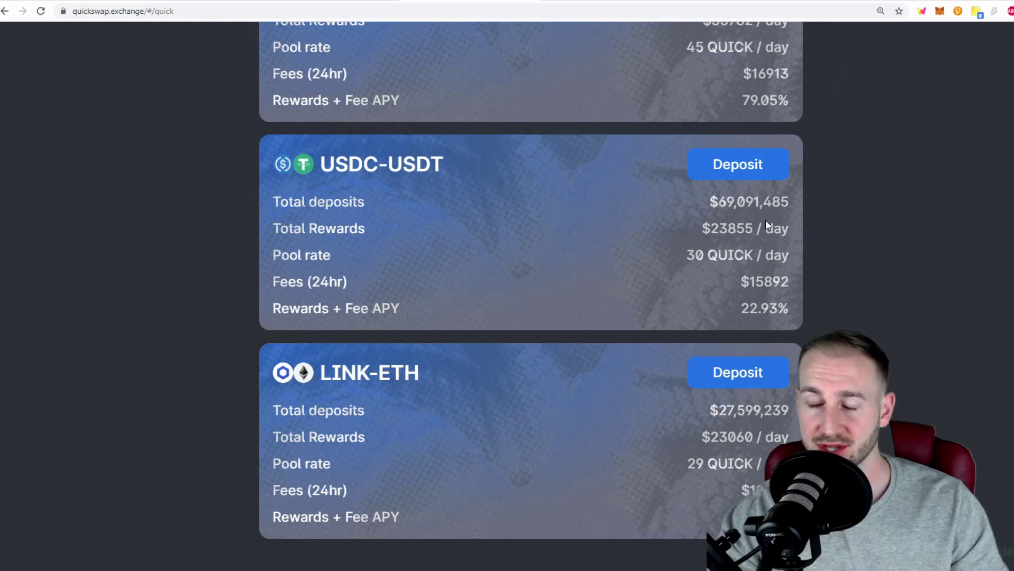
# From the USDC-USDT farm's Deposit, open Add USDC-USDT liquidity, priced 1.00103 USDT per USDC
pyautogui.click(750, 166)
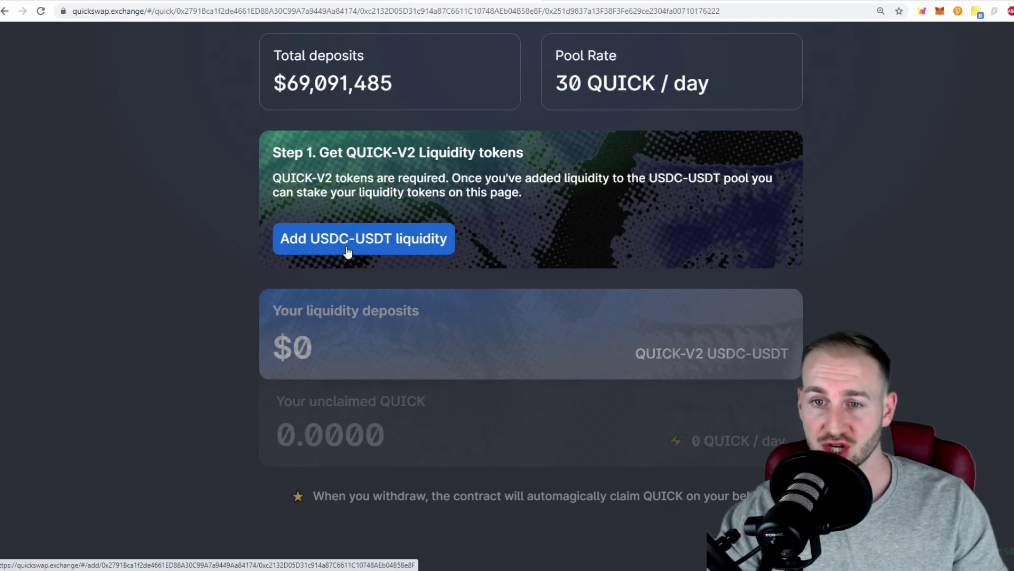
pyautogui.click(367, 241)
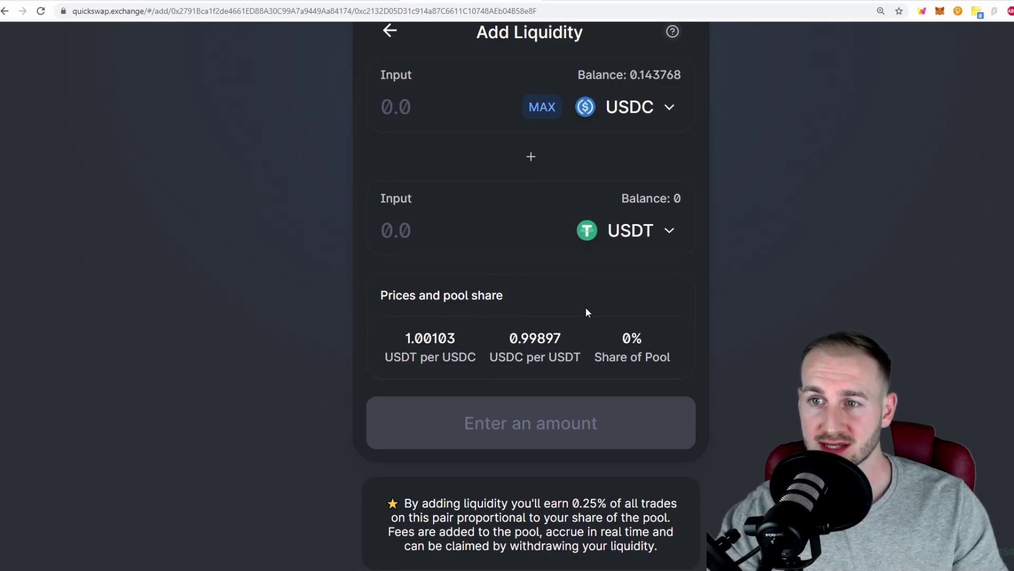
pyautogui.scroll(1, 585, 307)
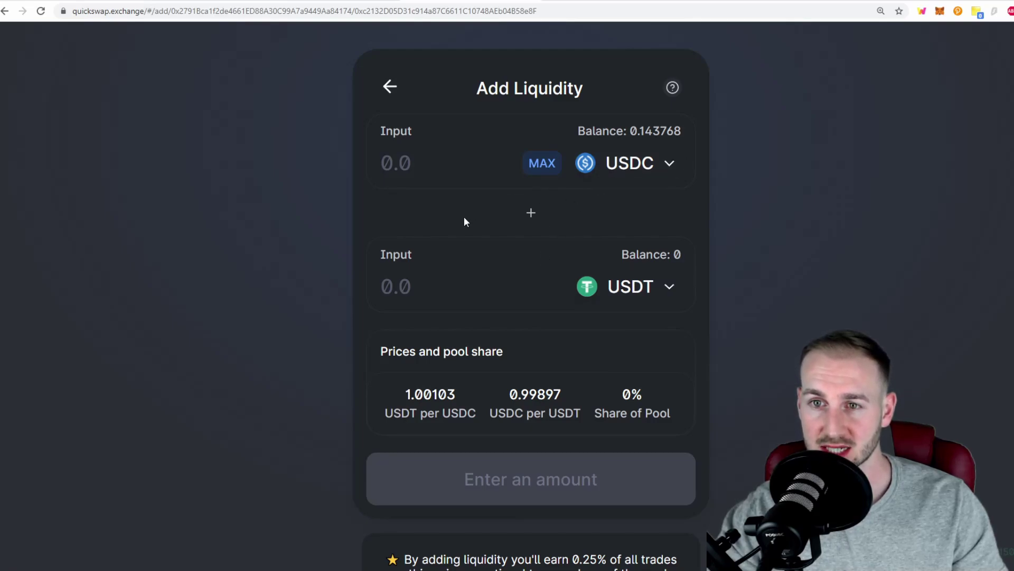
pyautogui.scroll(2, 426, 262)
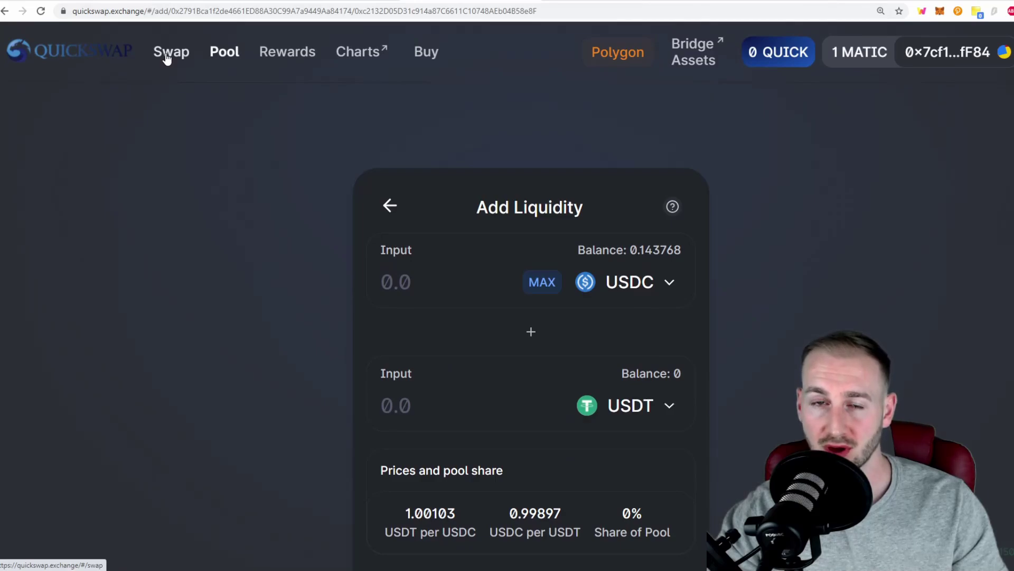
# Set up a swap from ETH to receive 50 USDC
pyautogui.click(168, 56)
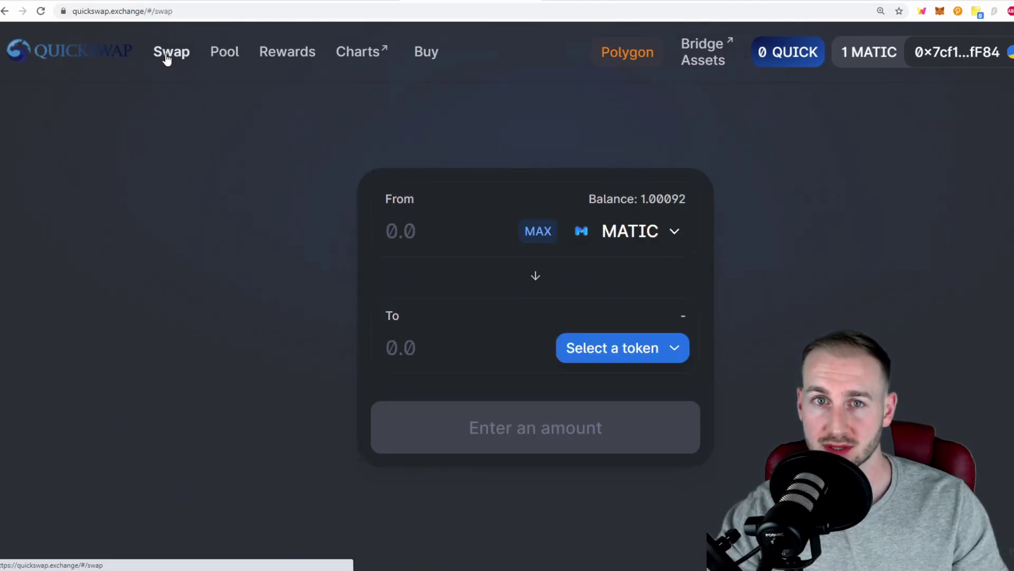
pyautogui.click(667, 240)
pyautogui.click(549, 373)
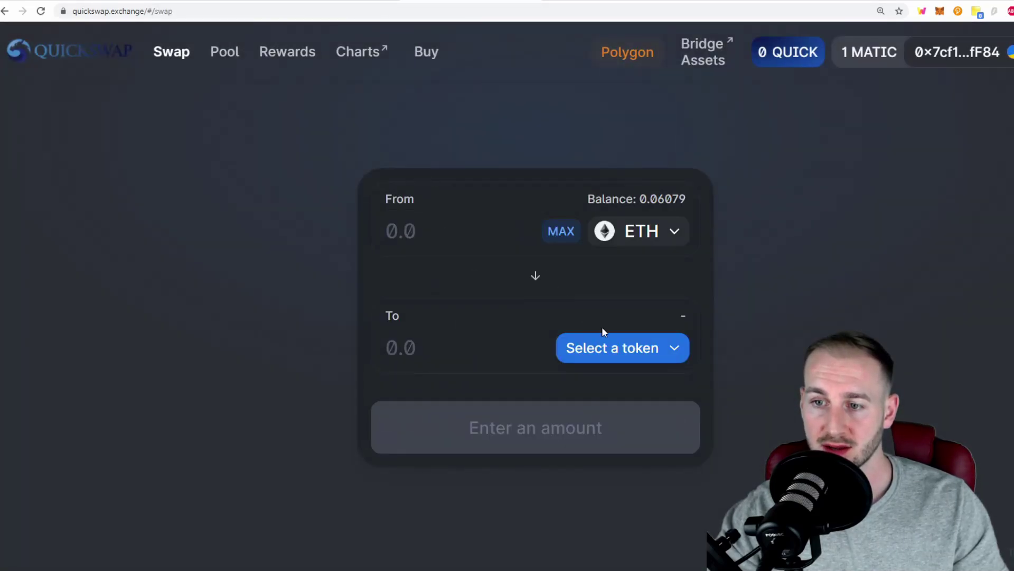
pyautogui.click(631, 350)
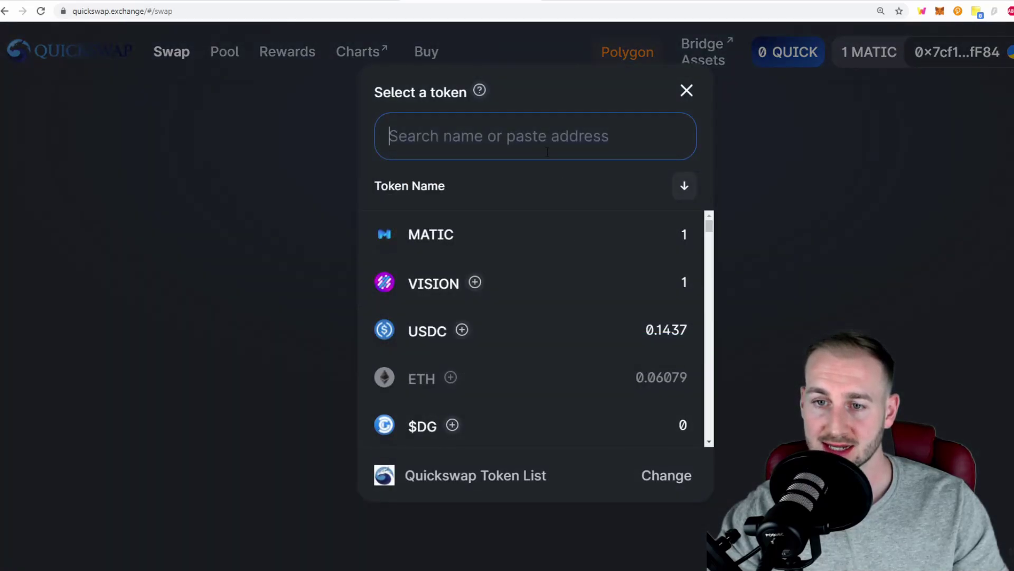
pyautogui.click(502, 330)
pyautogui.click(459, 347)
pyautogui.write('50')
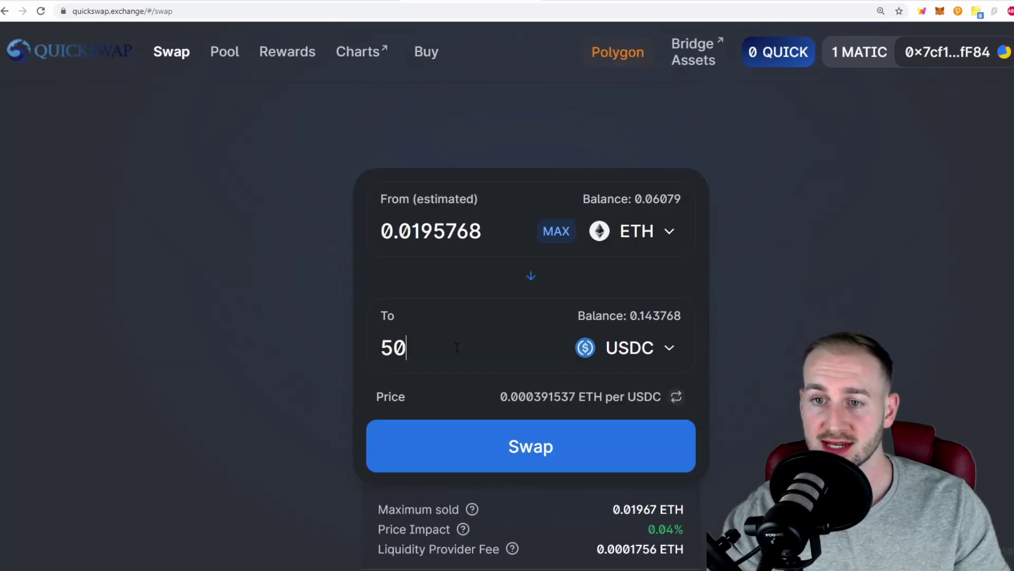
# Confirm the swap of 0.0196376 ETH for 50 USDC and approve it in the wallet
pyautogui.click(549, 445)
pyautogui.click(557, 437)
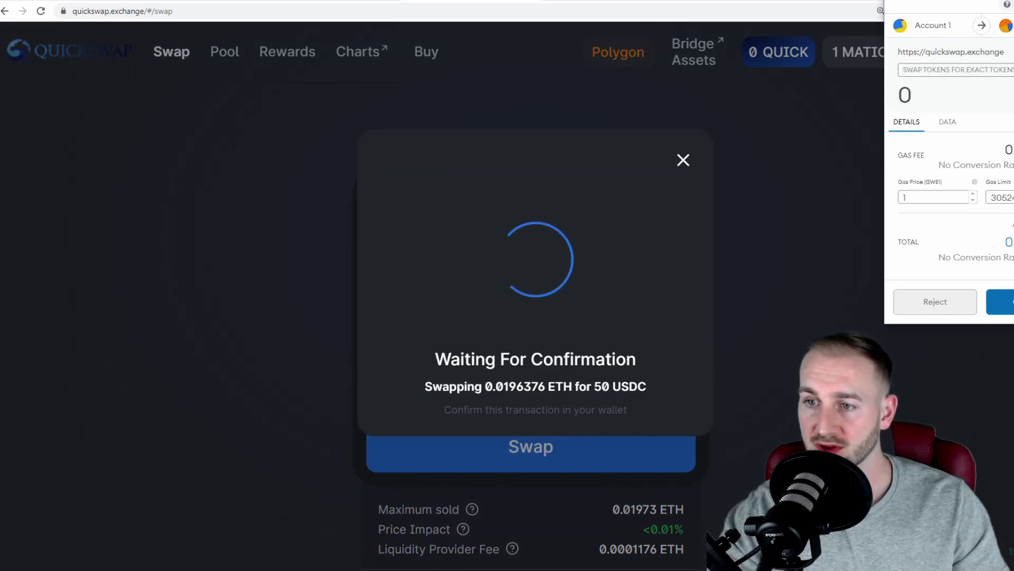
pyautogui.click(1000, 302)
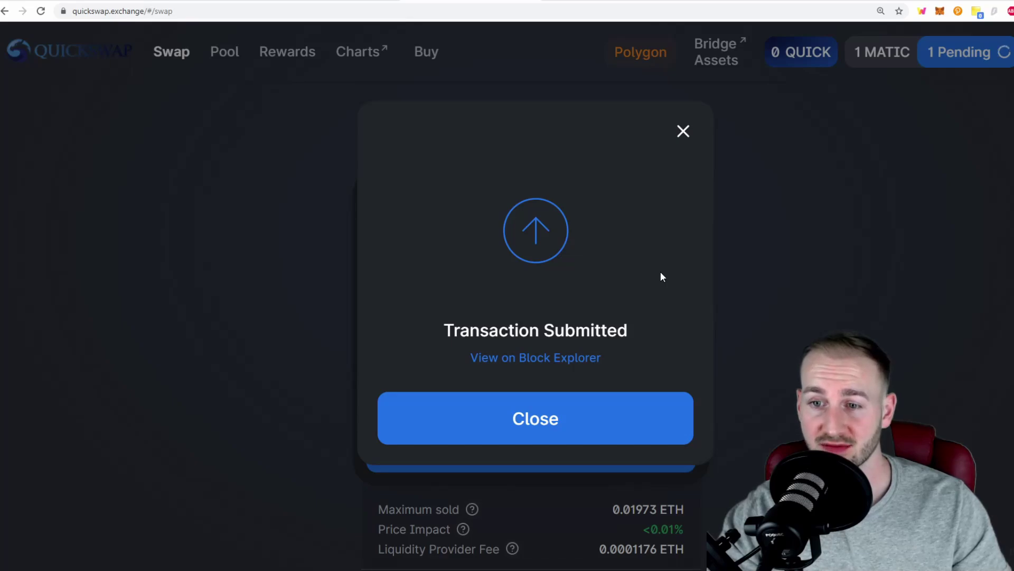
# Switch the receive token to USDT and request 50 USDT for ETH
pyautogui.click(599, 412)
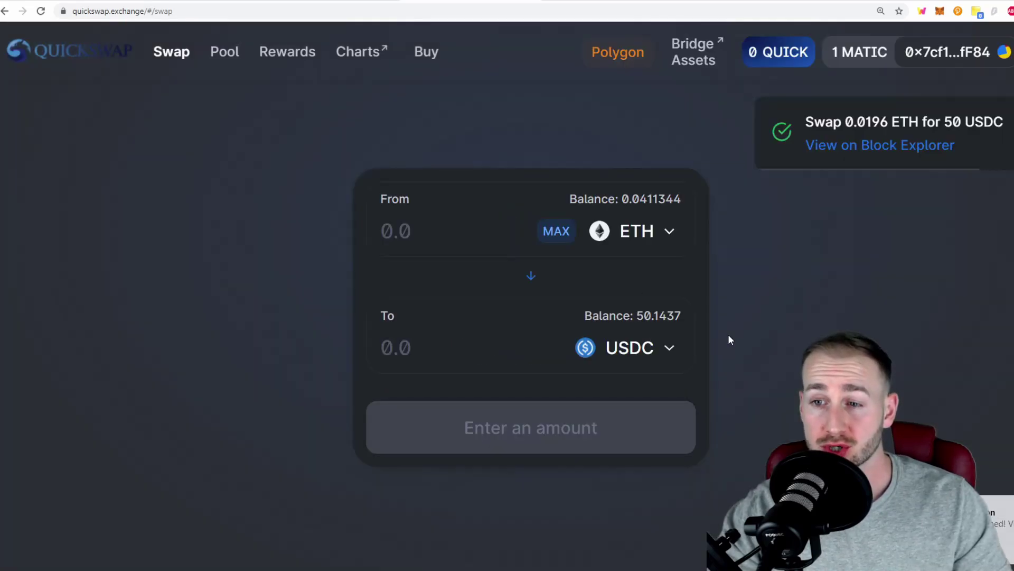
pyautogui.click(661, 357)
pyautogui.click(531, 145)
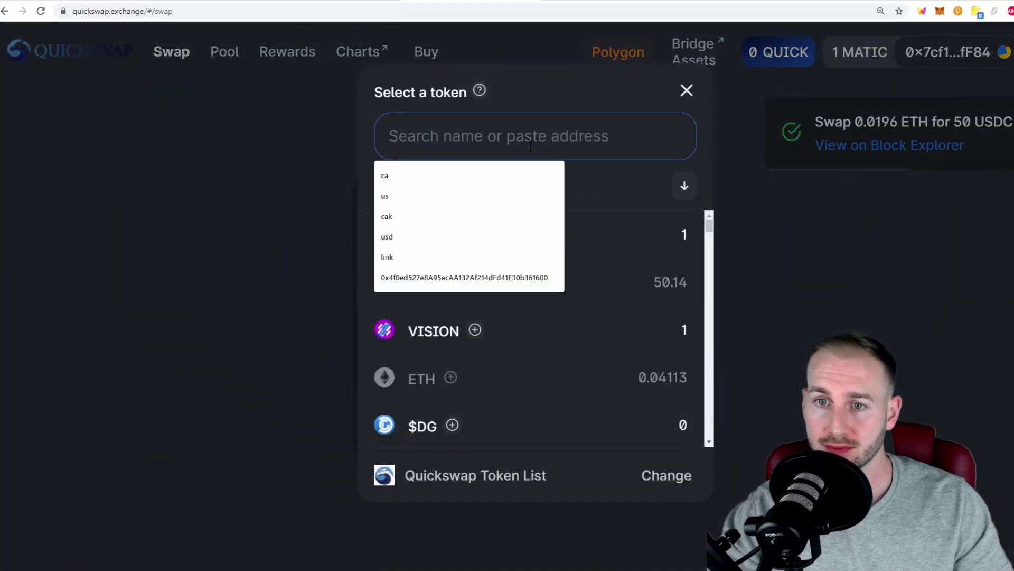
pyautogui.write('usdt')
pyautogui.click(534, 234)
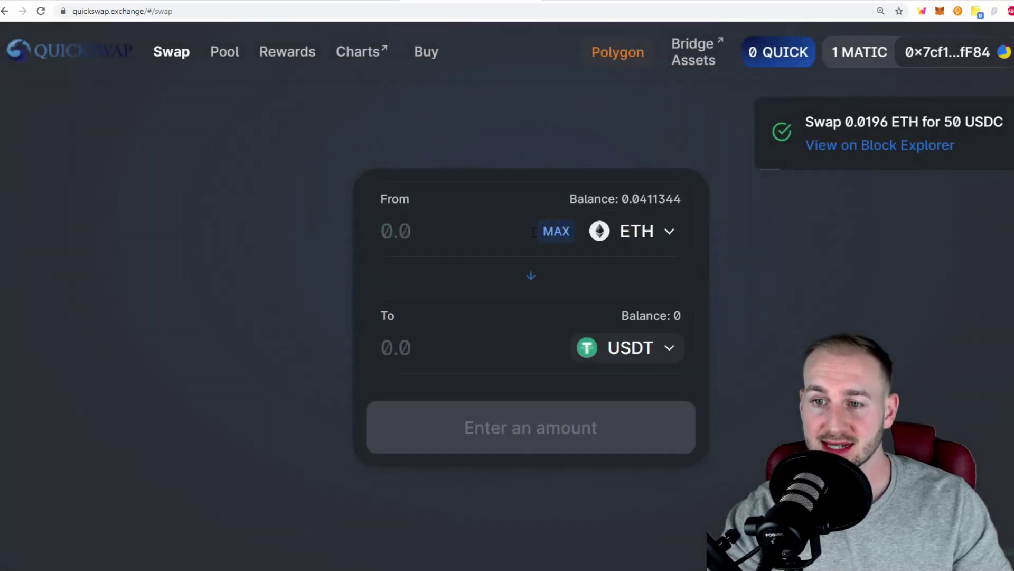
pyautogui.click(486, 337)
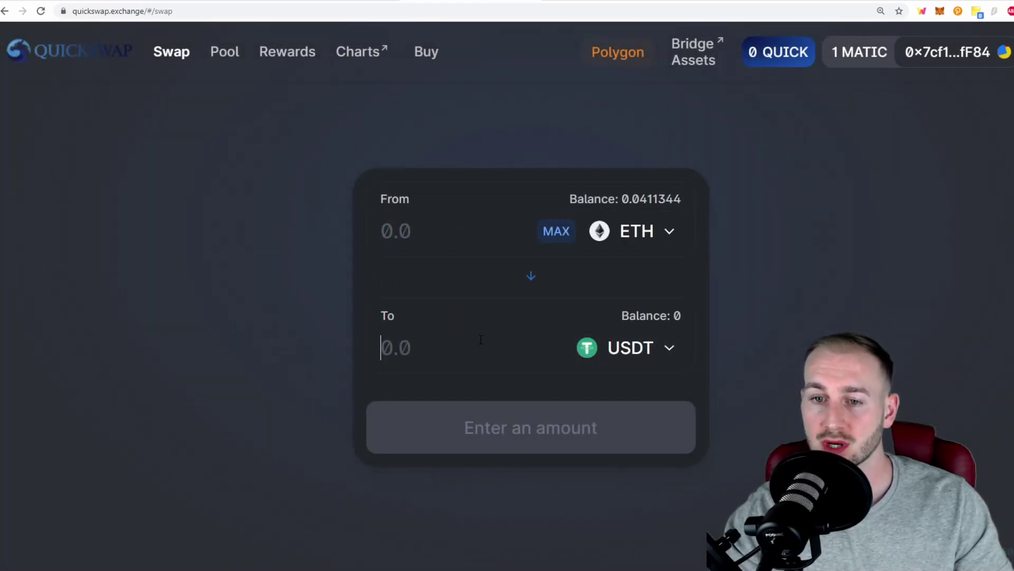
pyautogui.write('50')
# Confirm the 0.0196417 ETH for 50 USDT swap in the wallet and dismiss the notice
pyautogui.click(534, 445)
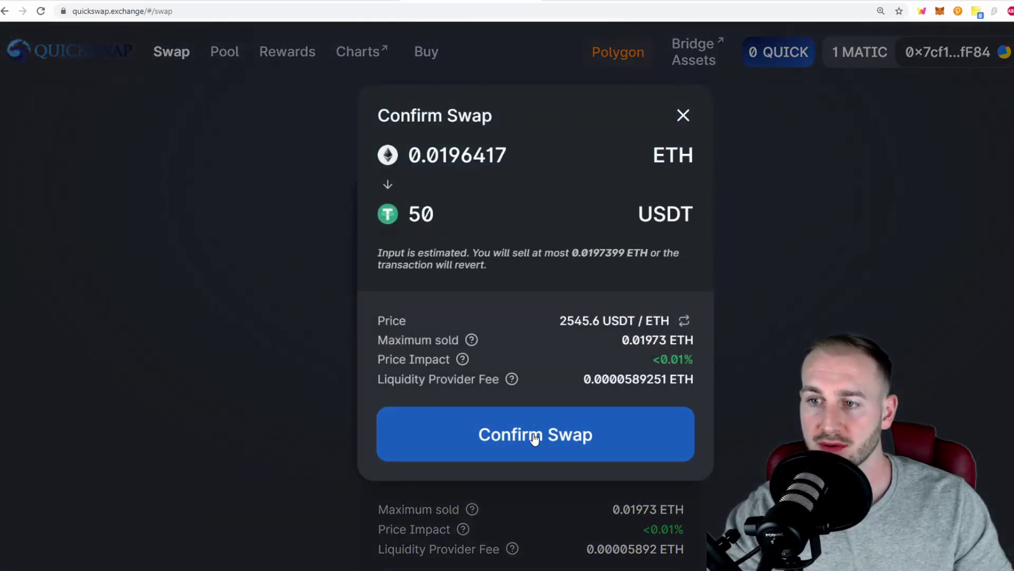
pyautogui.click(535, 436)
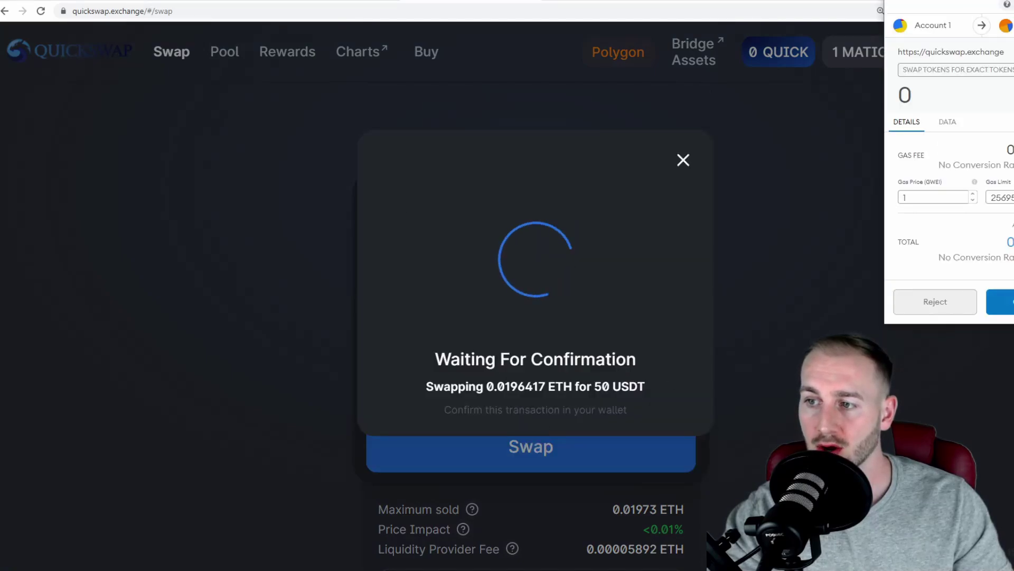
pyautogui.click(1001, 302)
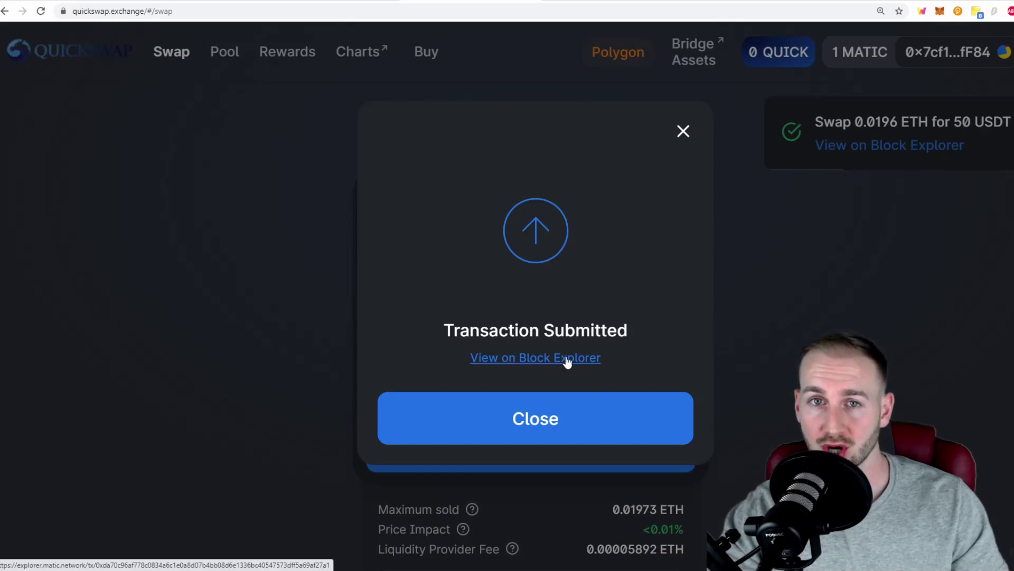
pyautogui.press('Escape')
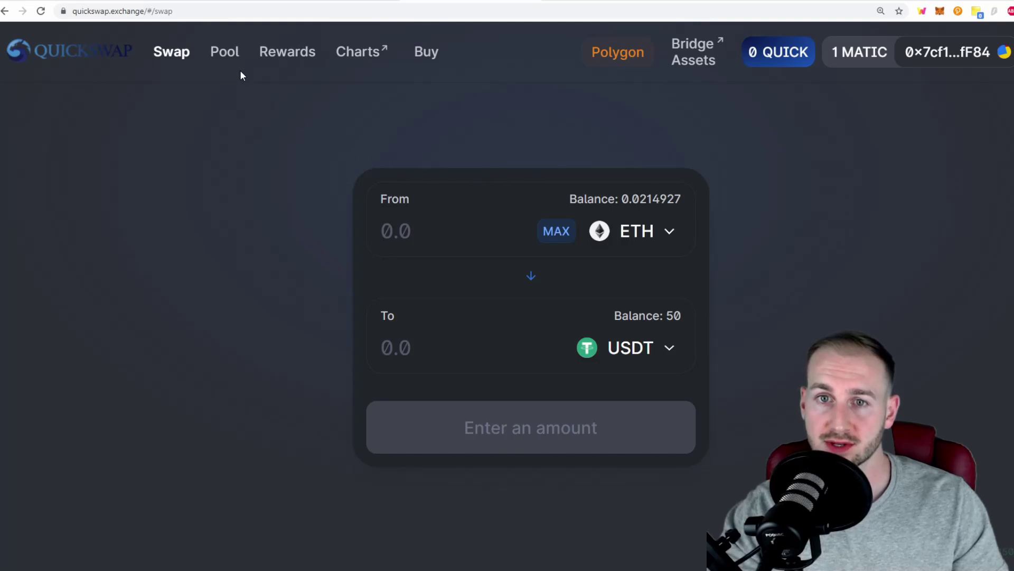
# Return to the USDC-USDT farm and open its Add liquidity form, showing 50.1437 USDC and 50 USDT balances
pyautogui.click(228, 53)
pyautogui.click(771, 295)
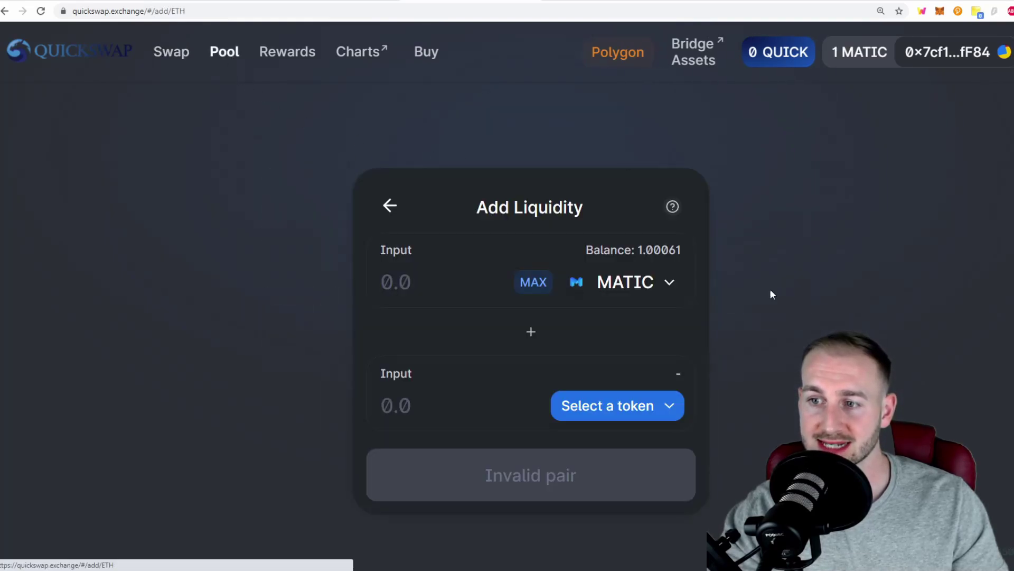
pyautogui.click(289, 50)
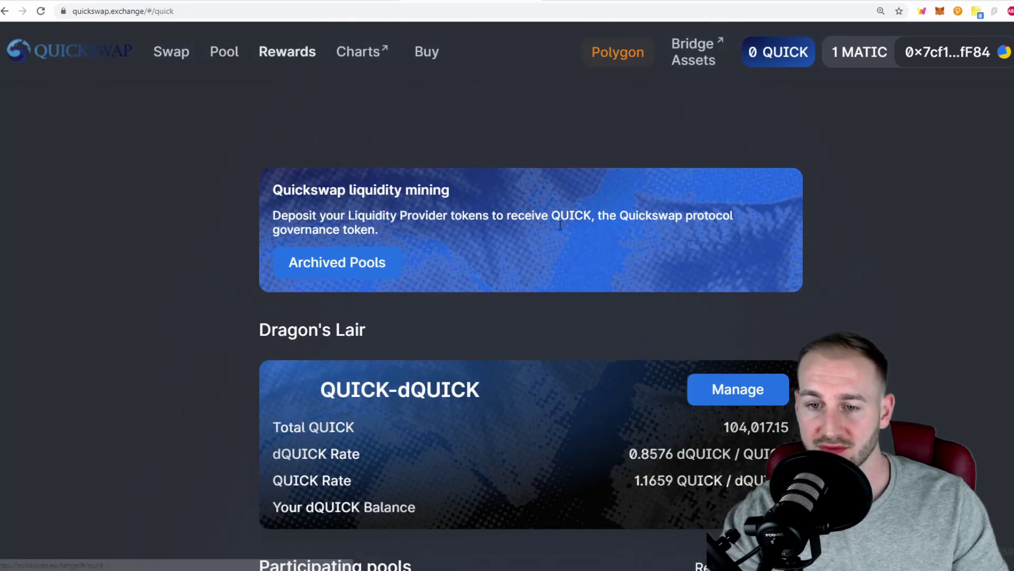
pyautogui.scroll(-19, 559, 229)
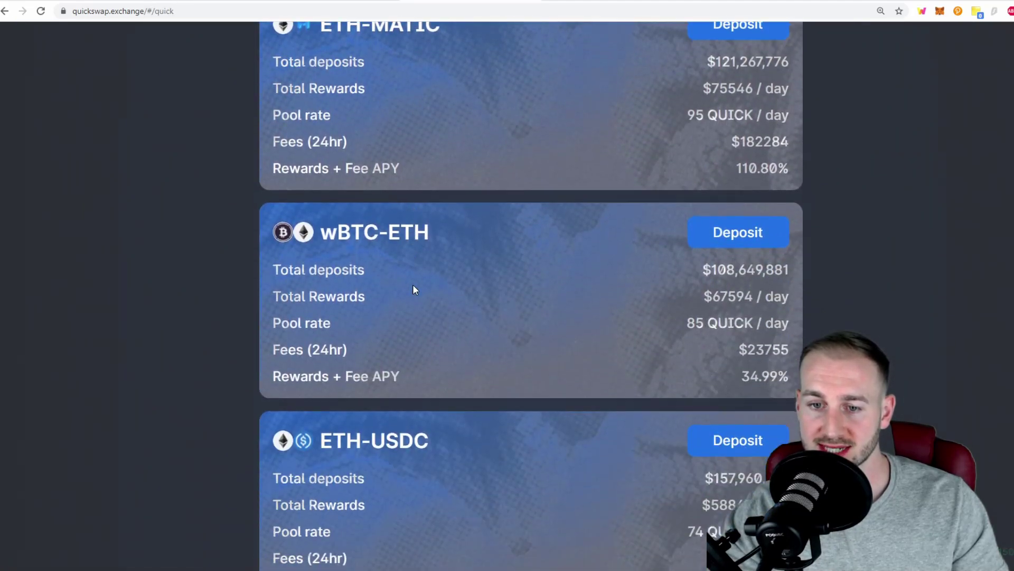
pyautogui.scroll(-15, 413, 290)
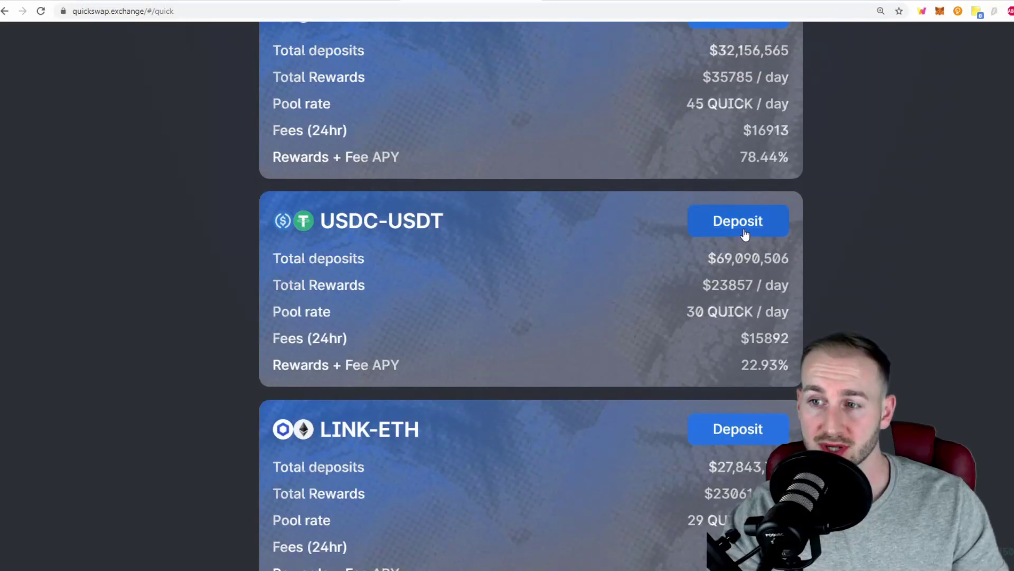
pyautogui.click(745, 232)
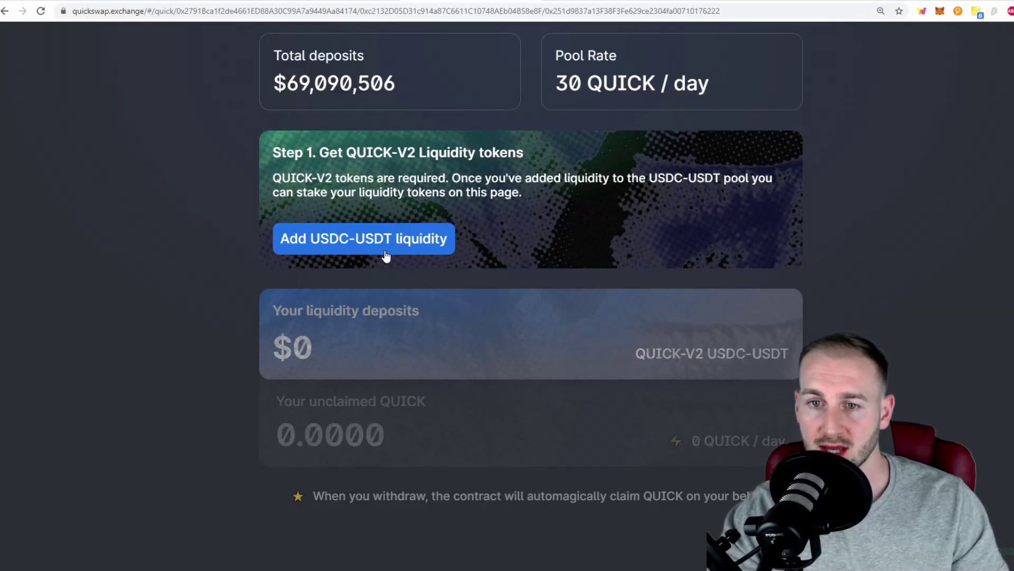
pyautogui.click(354, 239)
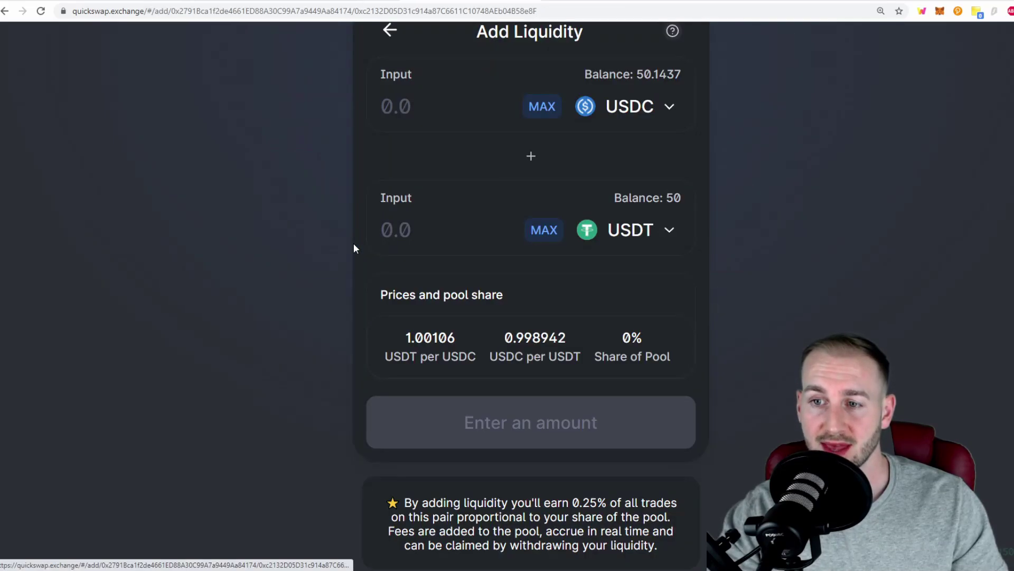
pyautogui.scroll(1, 529, 179)
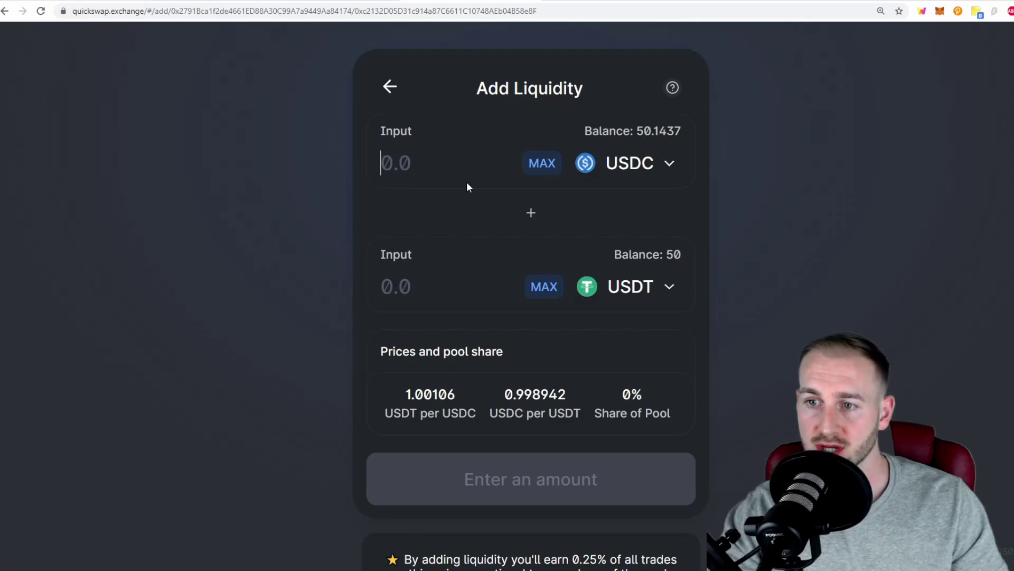
# Enter MAX 50 USDT against 49.9261 USDC, approve USDT spending, and review the supply
pyautogui.click(544, 287)
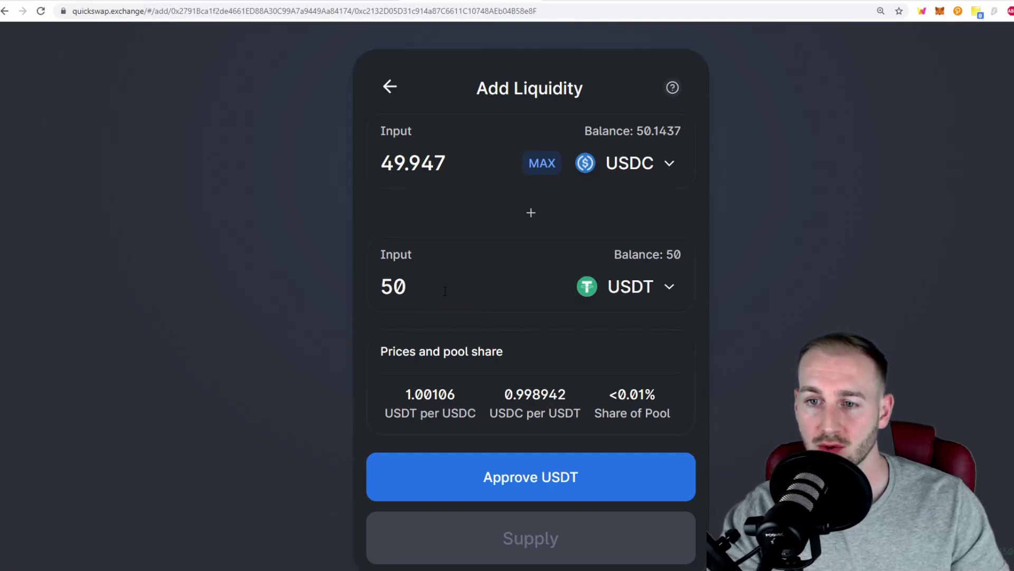
pyautogui.click(545, 478)
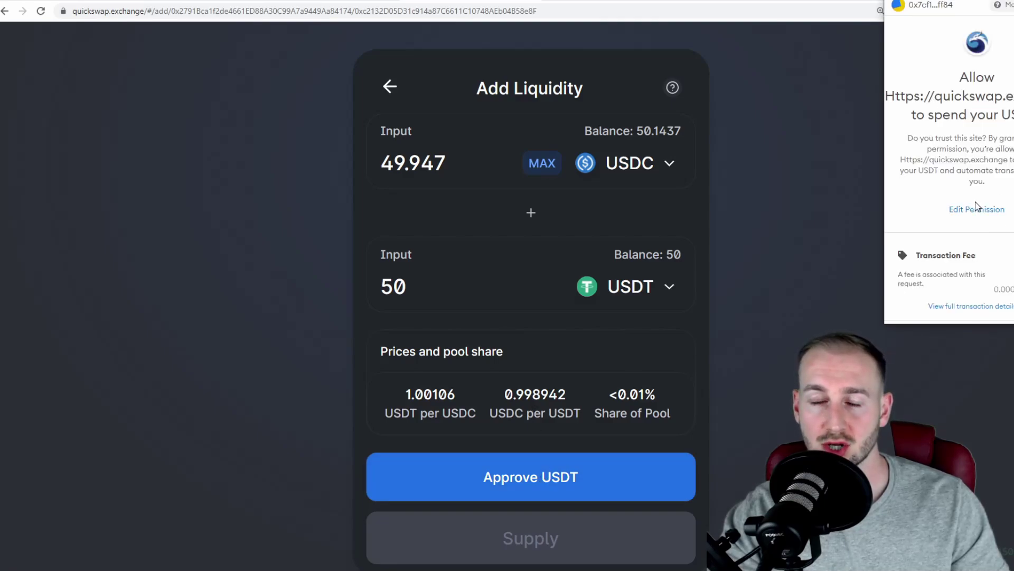
pyautogui.scroll(-1, 977, 207)
pyautogui.click(997, 301)
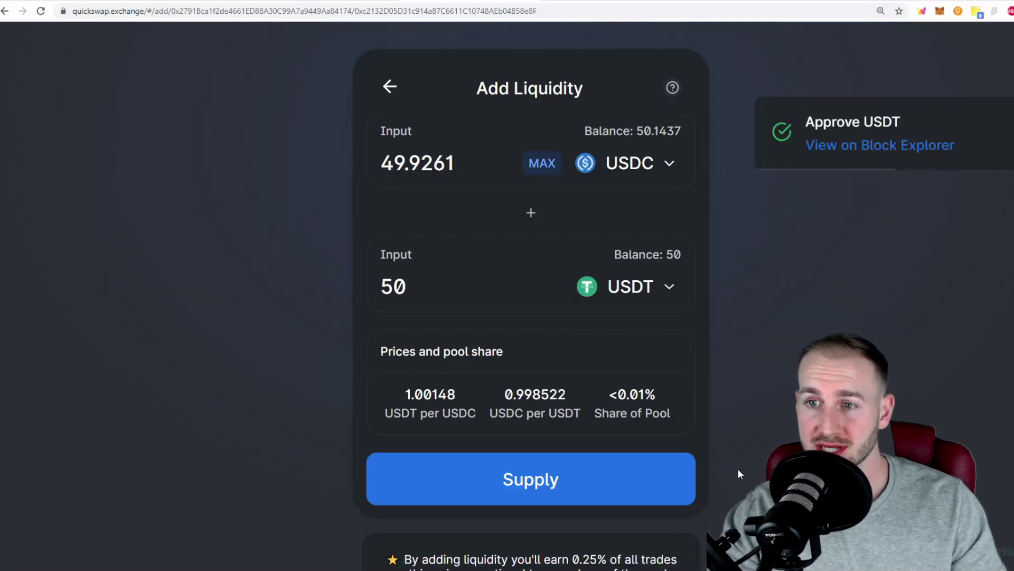
pyautogui.click(561, 483)
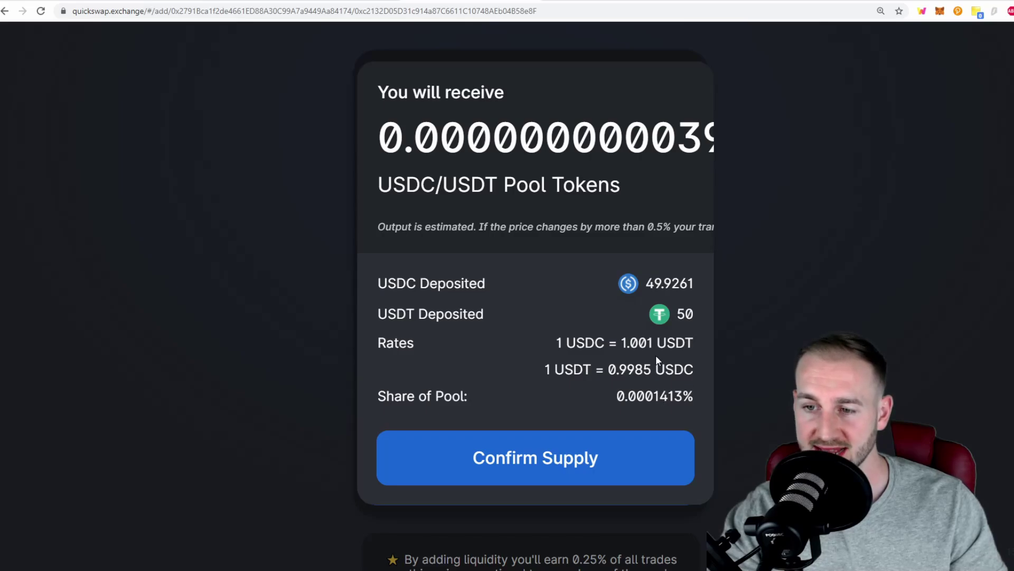
# Confirm supplying 49.9261 USDC and 50 USDT, approve it in the wallet, and close the notice
pyautogui.click(550, 463)
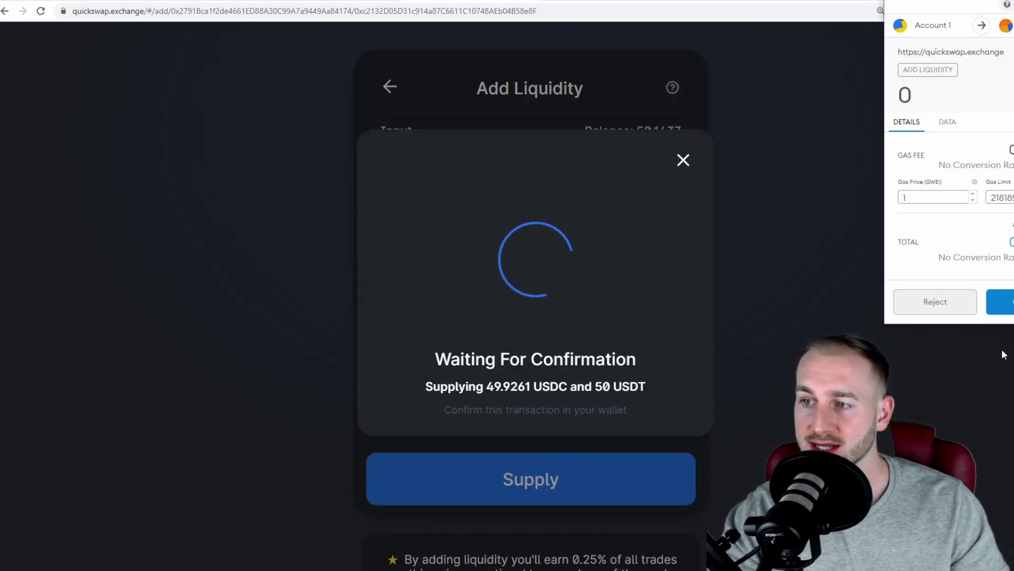
pyautogui.click(1005, 309)
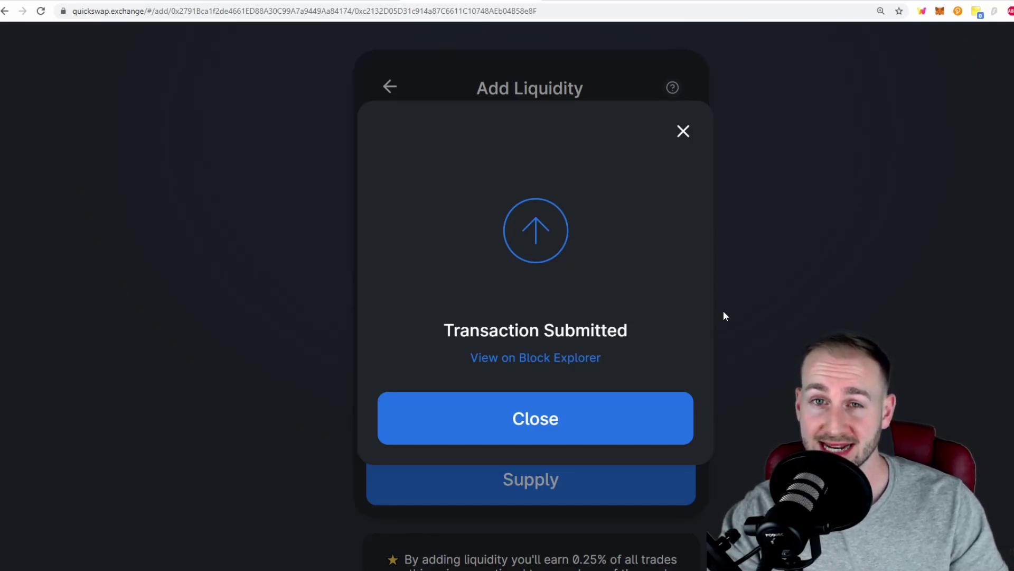
pyautogui.click(723, 323)
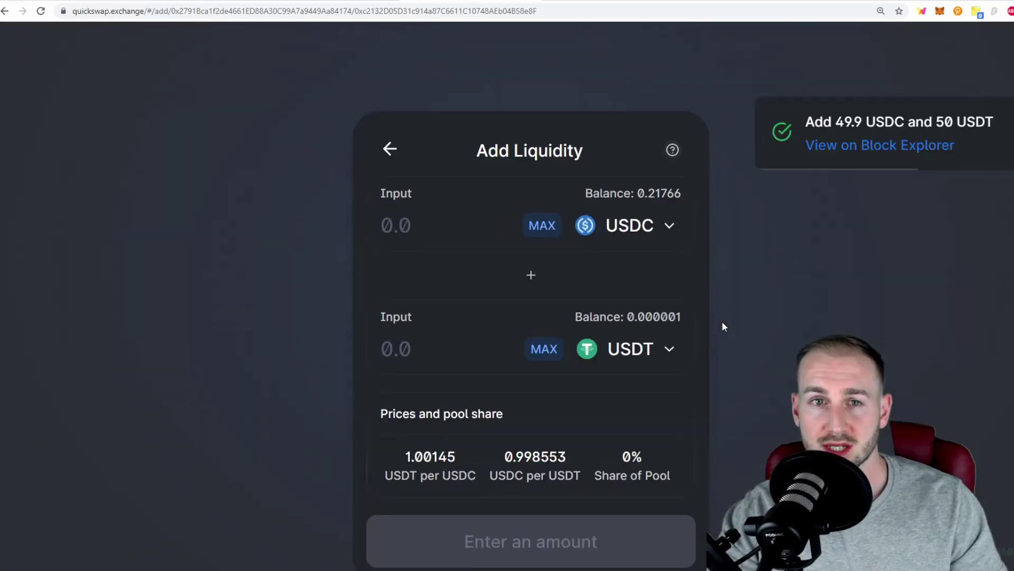
# On the Pool page, expand the USDC/USDT position holding 49.9264 USDC and 49.9996 USDT
pyautogui.scroll(2, 698, 332)
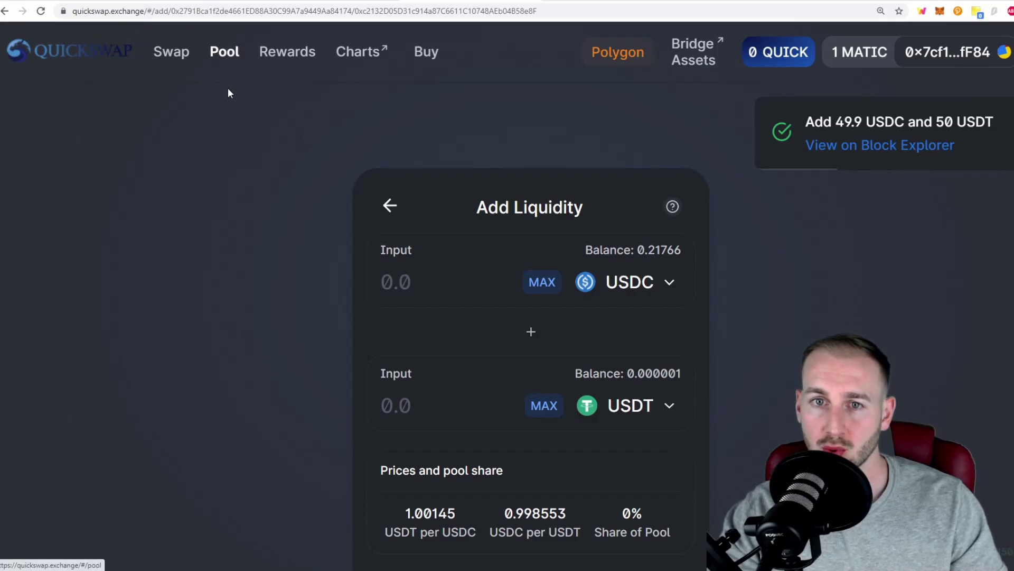
pyautogui.click(228, 51)
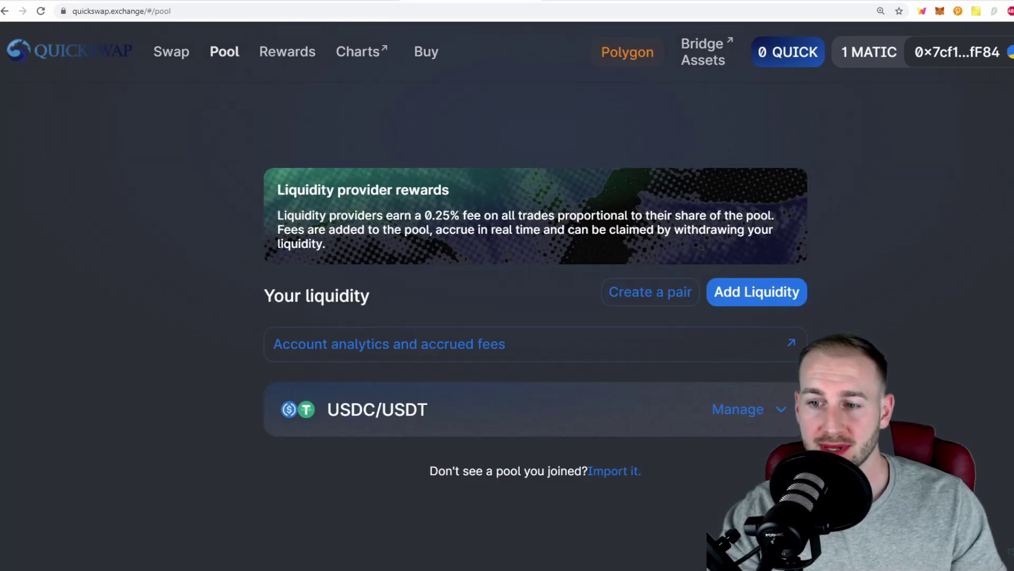
pyautogui.click(784, 418)
pyautogui.scroll(-3, 356, 327)
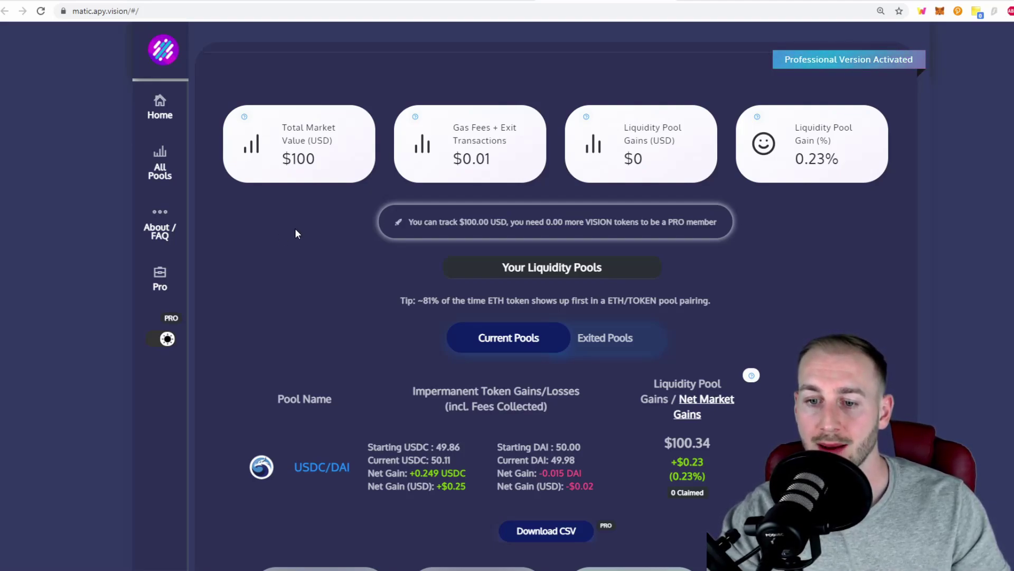
# Scroll the APY Vision dashboard down to the USDC/DAI entry under Your Liquidity Pools
pyautogui.scroll(-1, 297, 233)
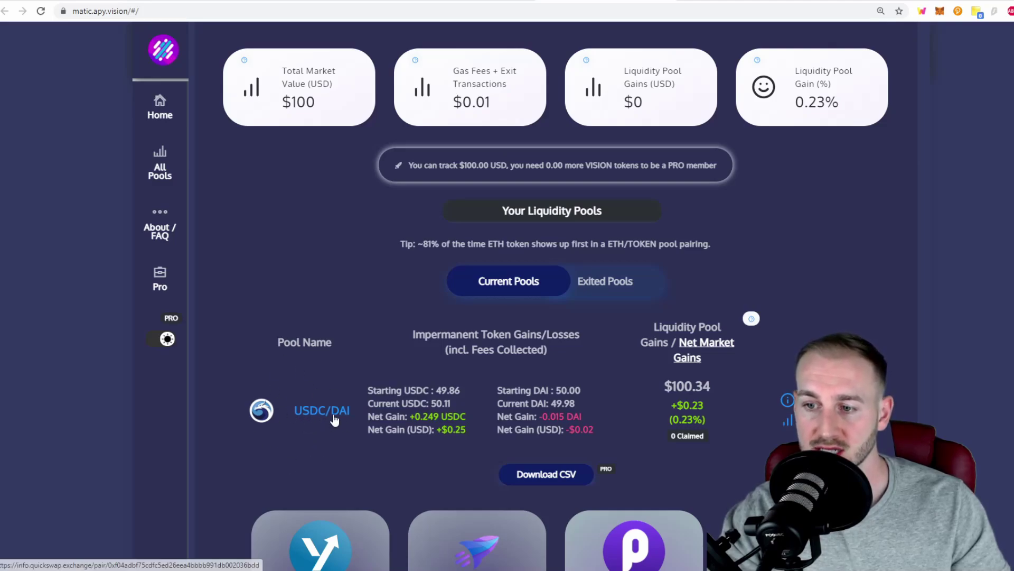
pyautogui.scroll(-1, 799, 269)
pyautogui.scroll(-1, 800, 269)
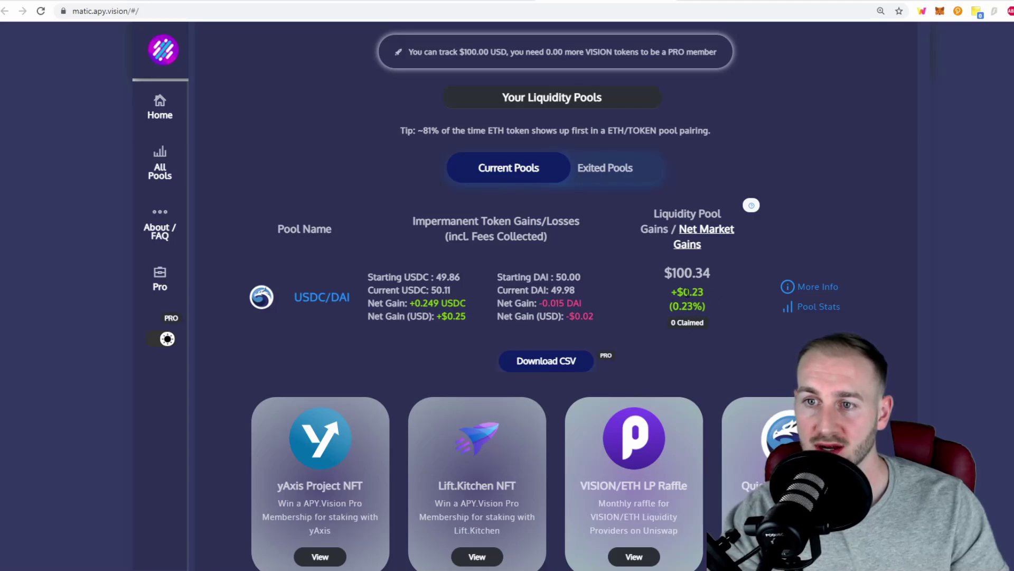
# Open the USDC/DAI pool's detailed info and look through its position breakdown
pyautogui.click(818, 288)
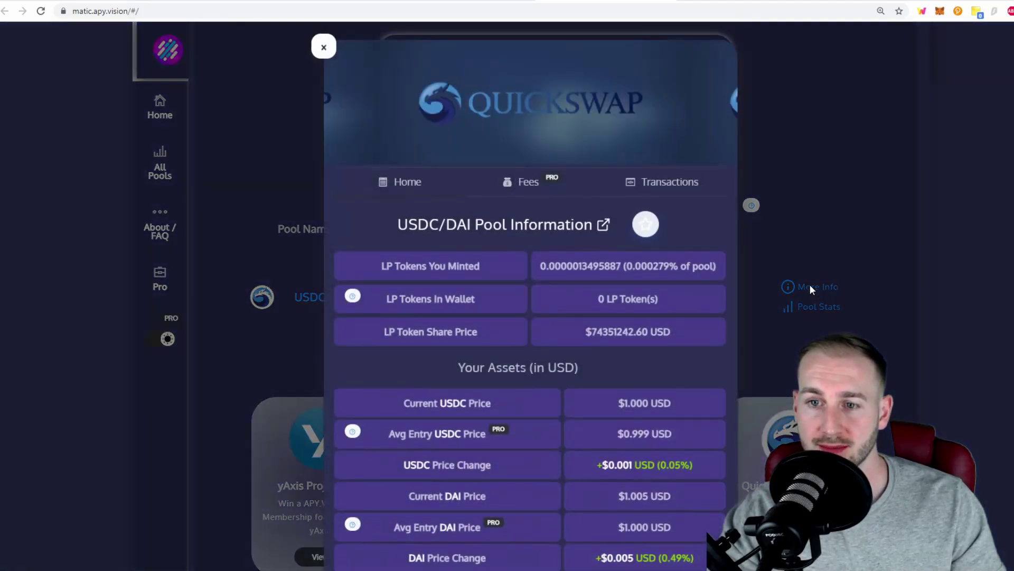
pyautogui.scroll(-4, 570, 245)
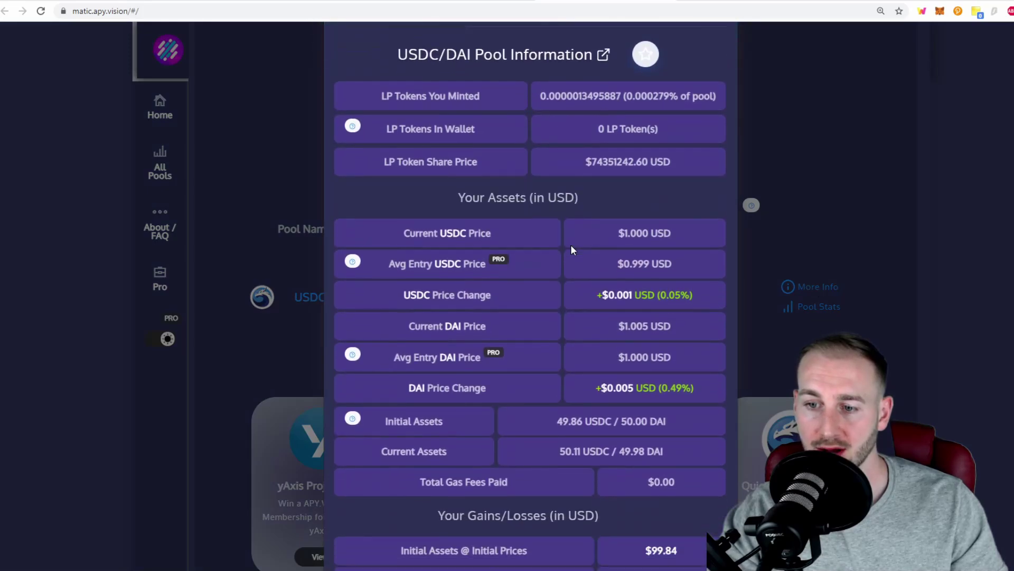
pyautogui.scroll(-3, 571, 246)
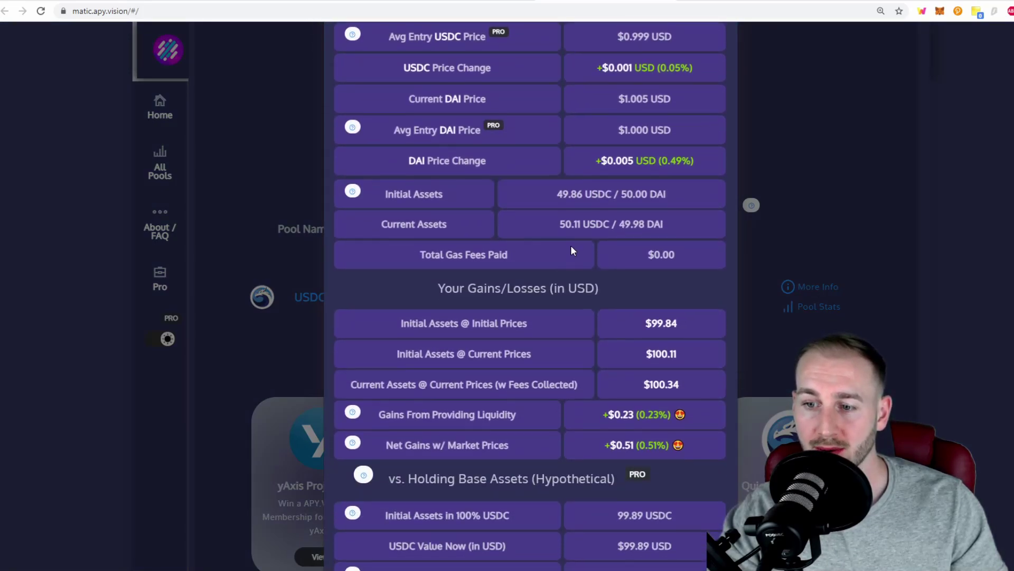
pyautogui.scroll(-2, 571, 250)
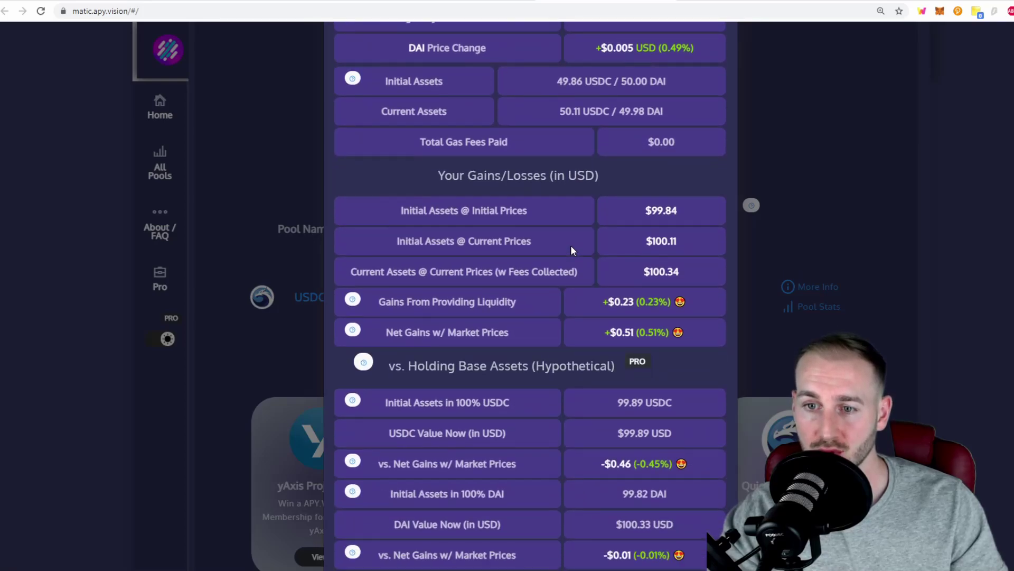
pyautogui.scroll(15, 528, 211)
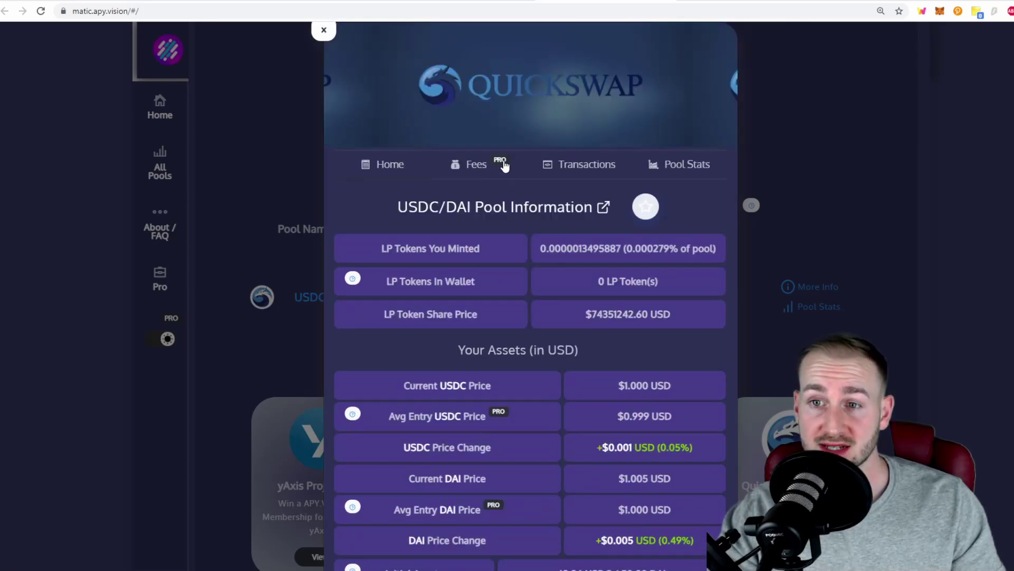
# Review the Fees view: $99.84 initial capital, fees reaching $0.28 cumulative by May 28, 2021
pyautogui.click(482, 168)
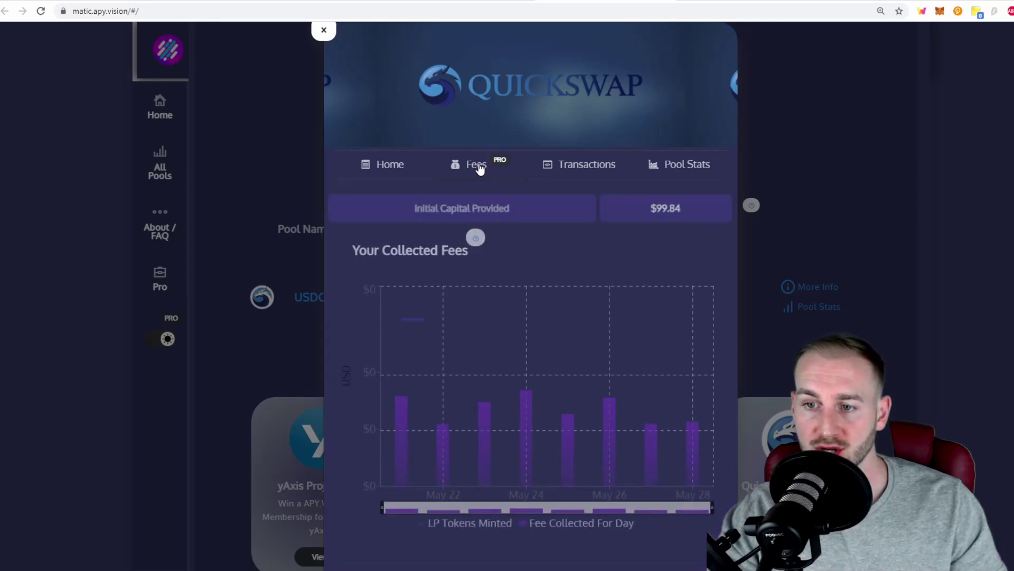
pyautogui.scroll(-5, 361, 301)
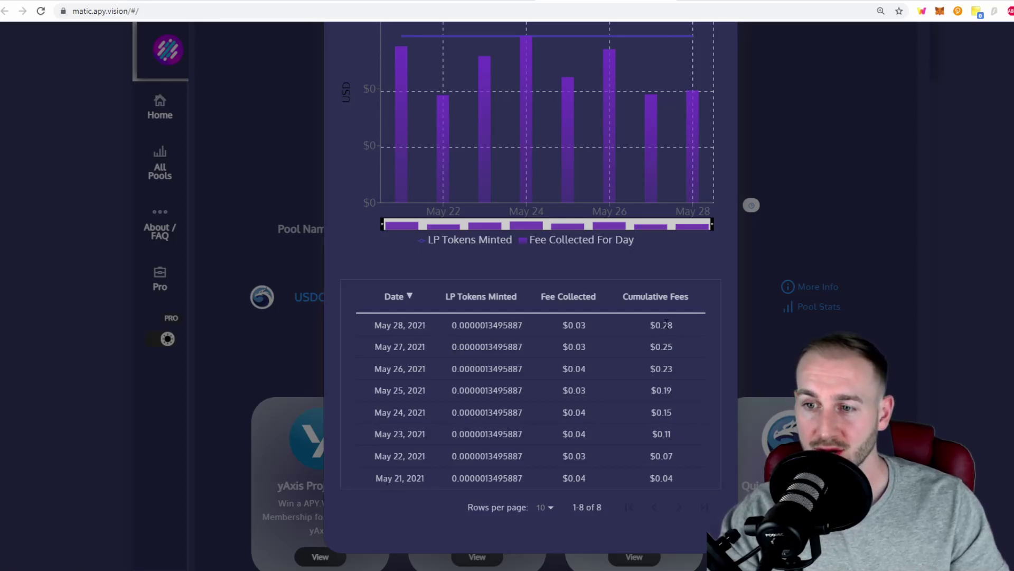
pyautogui.scroll(5, 660, 318)
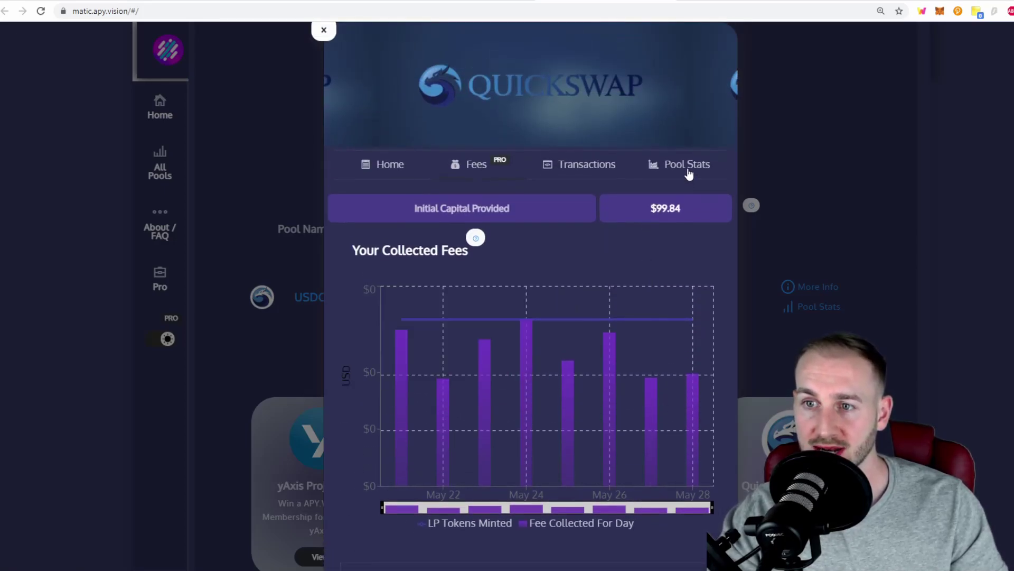
pyautogui.click(689, 172)
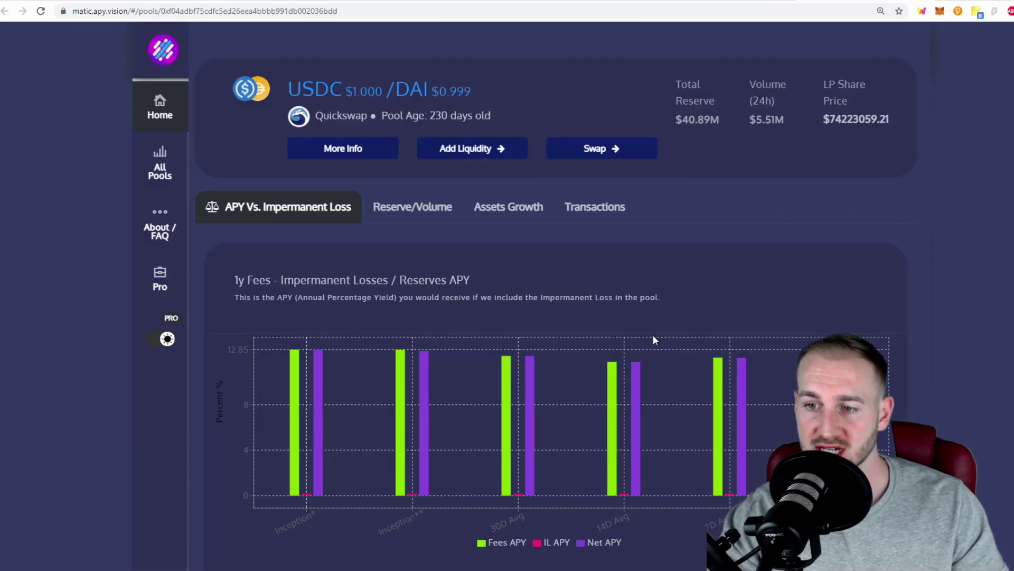
pyautogui.moveTo(626, 379)
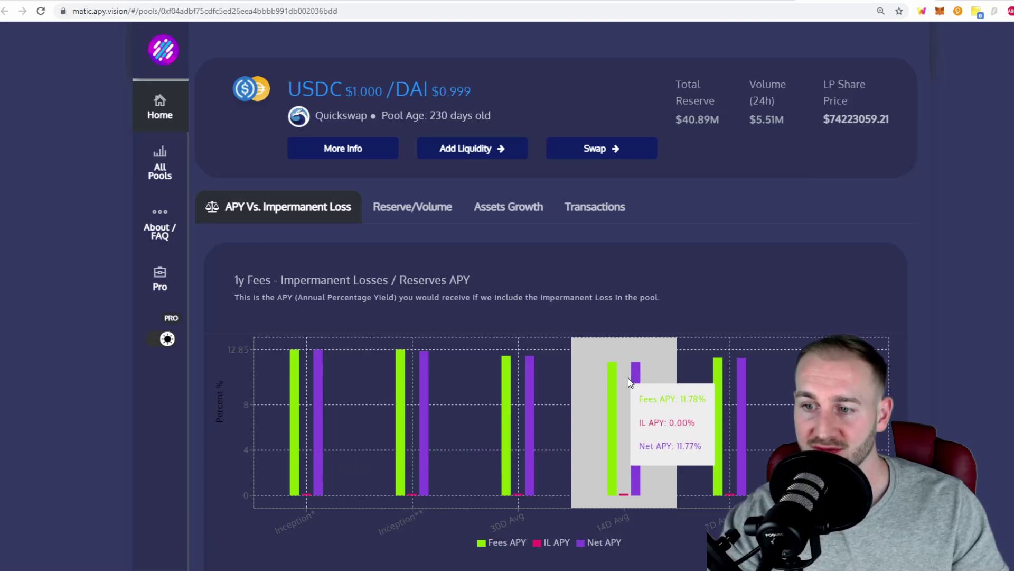
pyautogui.moveTo(744, 390)
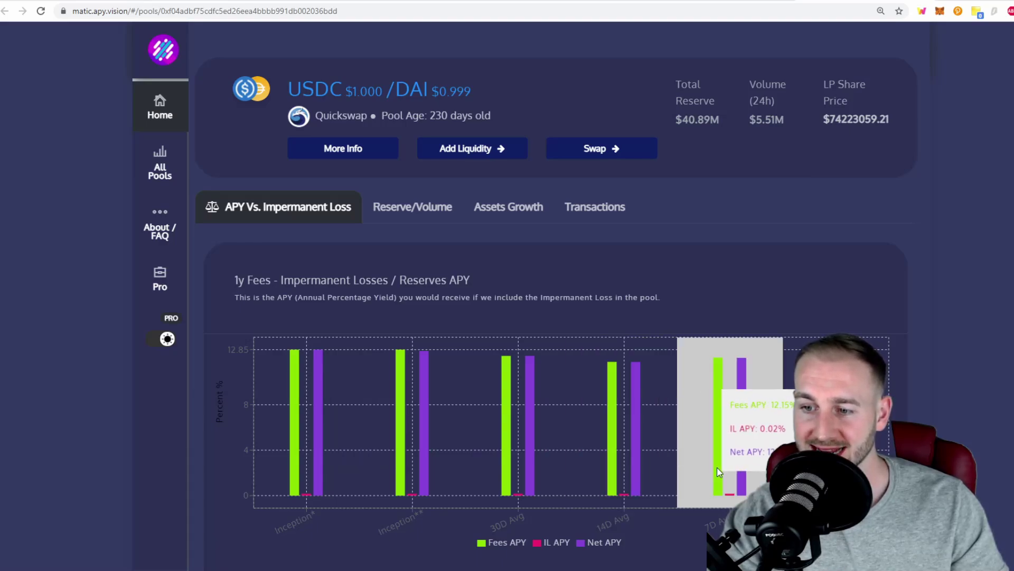
pyautogui.scroll(-2, 869, 231)
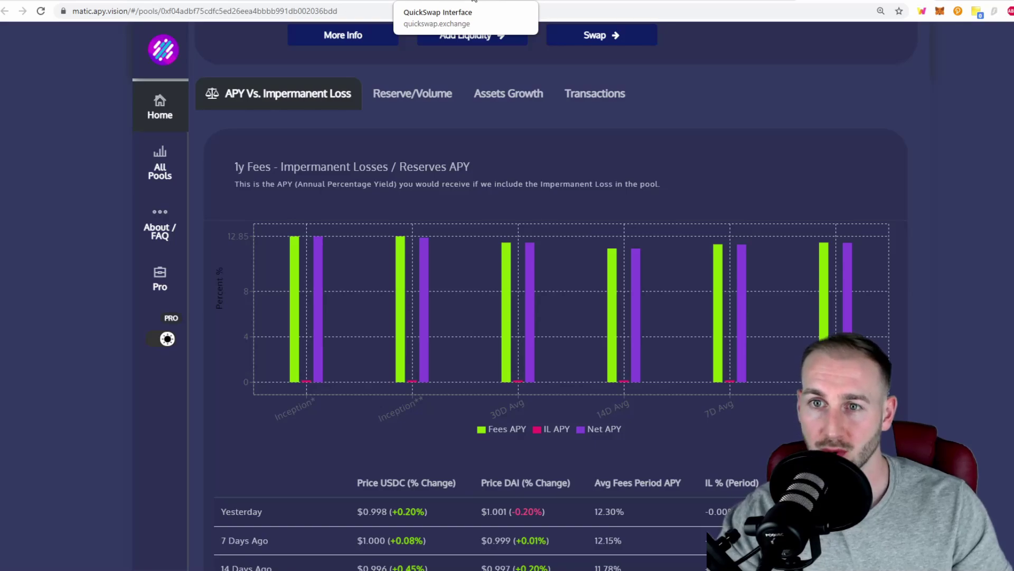
# Return to QuickSwap's Rewards page and scroll down to the USDC-USDT farm card
pyautogui.click(474, 1)
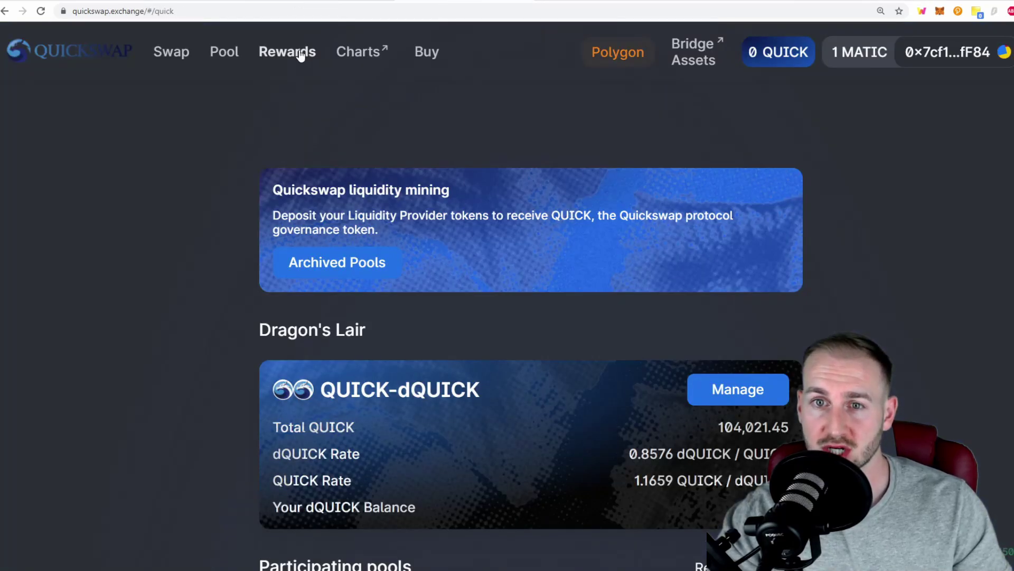
pyautogui.scroll(-6, 760, 169)
pyautogui.scroll(-2, 747, 167)
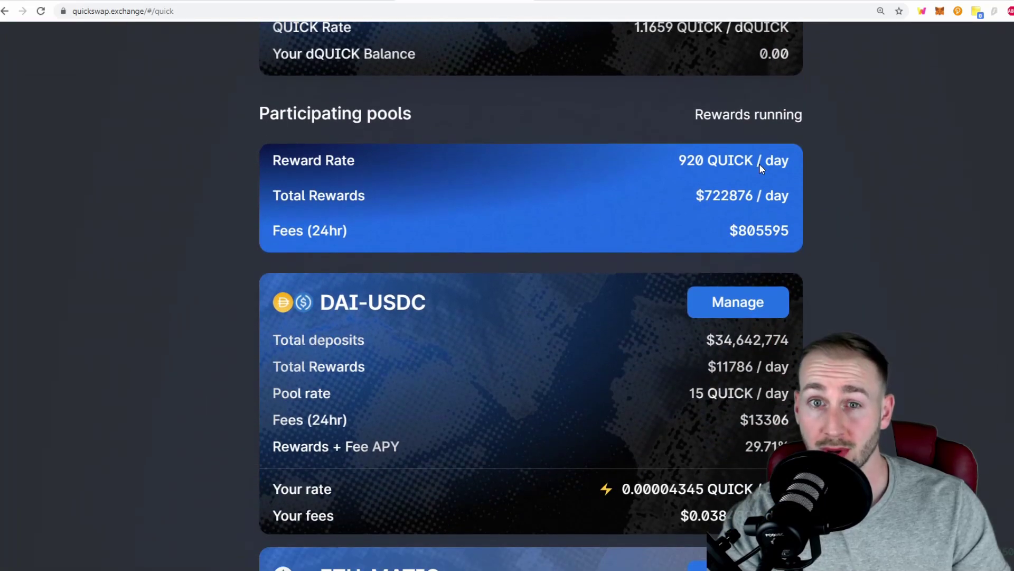
pyautogui.scroll(-2, 759, 163)
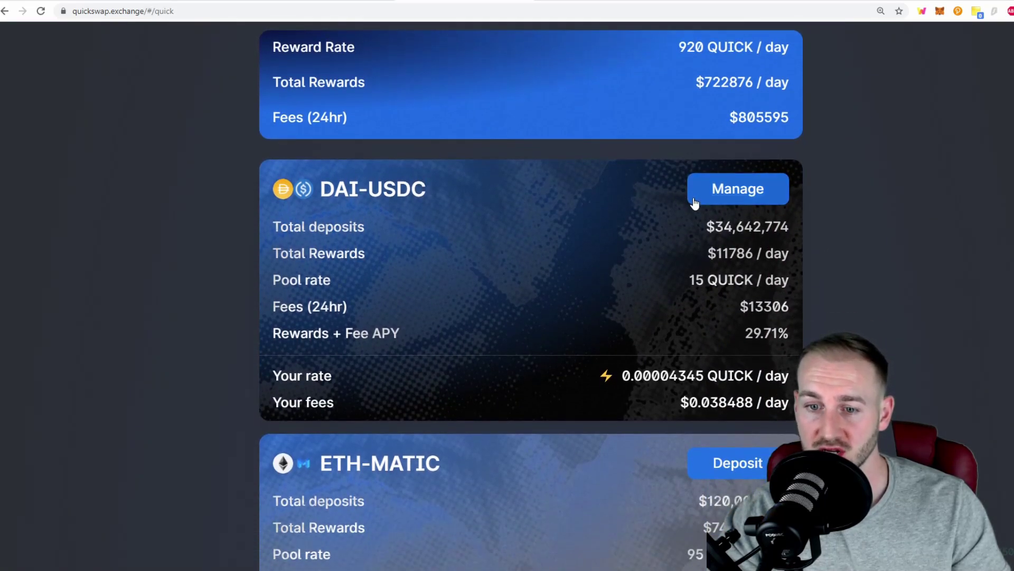
pyautogui.scroll(-6, 679, 212)
pyautogui.scroll(-15, 665, 218)
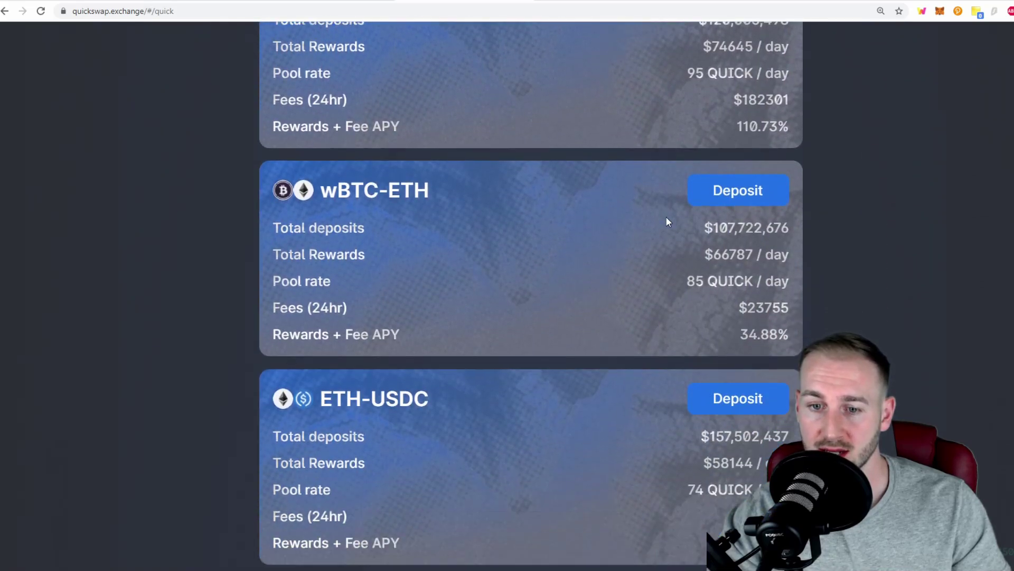
pyautogui.scroll(-10, 670, 212)
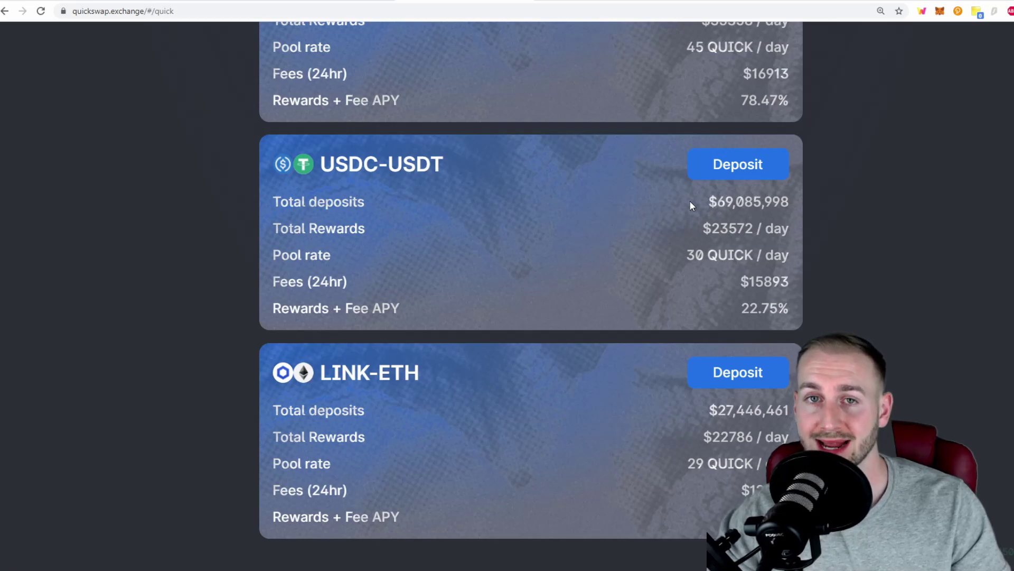
# Open the USDC-USDT farm, enter the MAX LP token balance and approve it in MetaMask
pyautogui.click(738, 170)
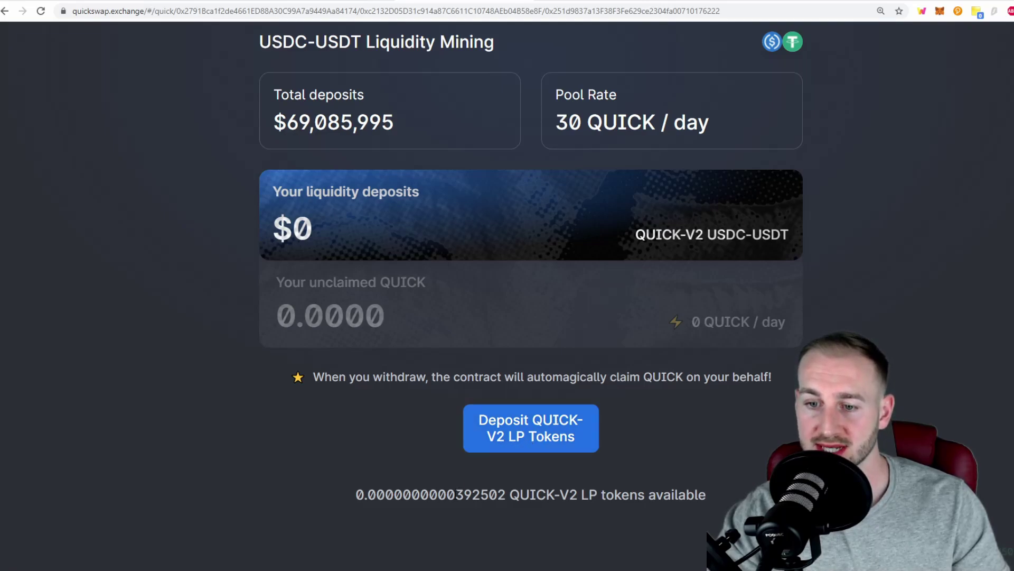
pyautogui.click(538, 437)
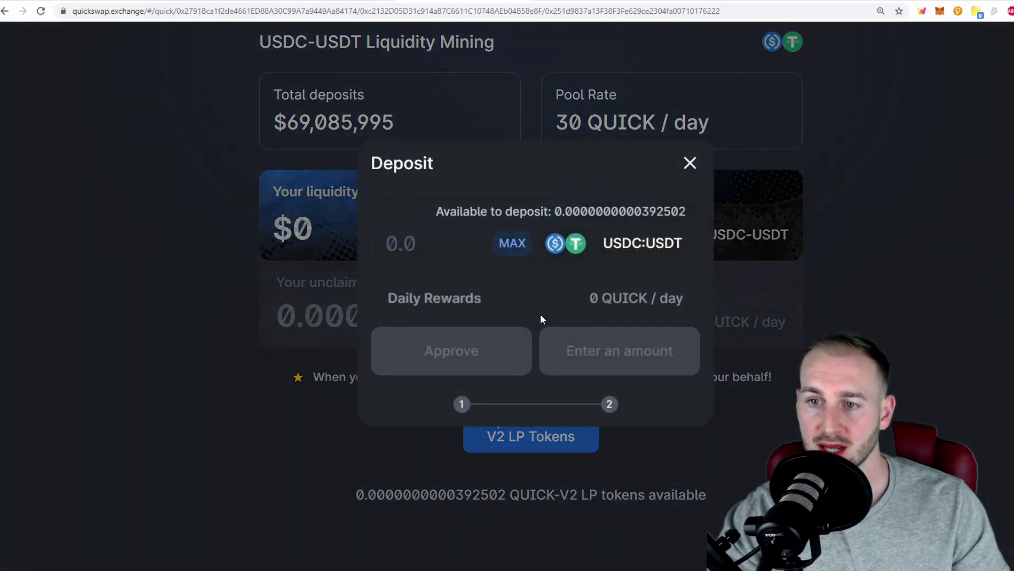
pyautogui.click(512, 244)
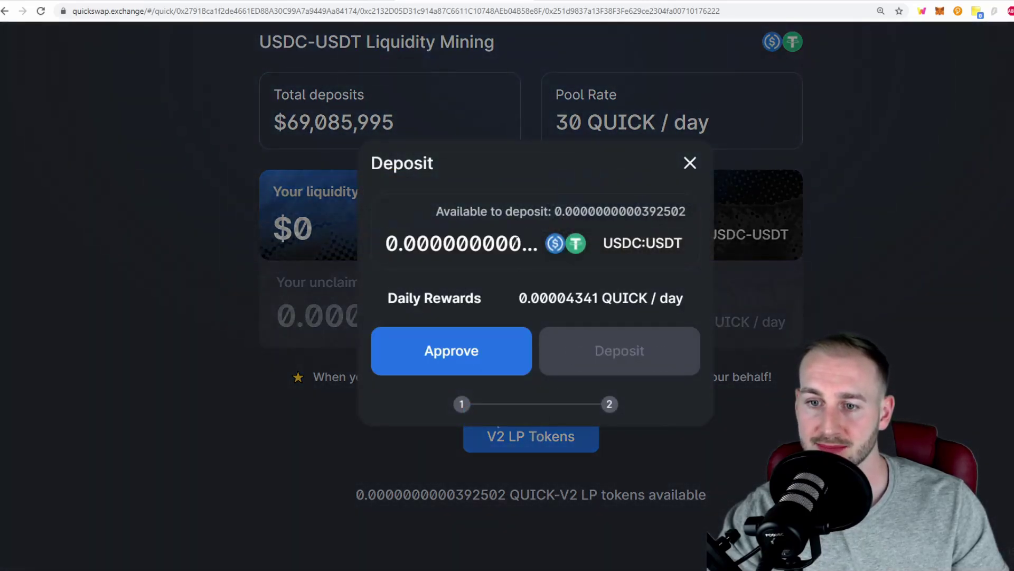
pyautogui.click(470, 351)
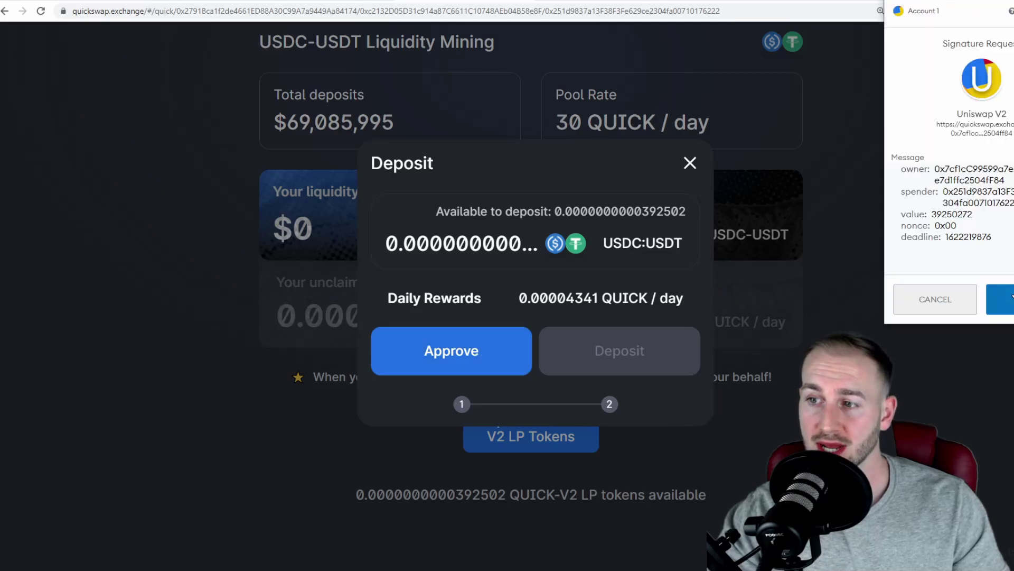
pyautogui.click(1000, 299)
# Deposit the LP tokens, confirm in MetaMask, and reload to show $99 staked
pyautogui.click(643, 349)
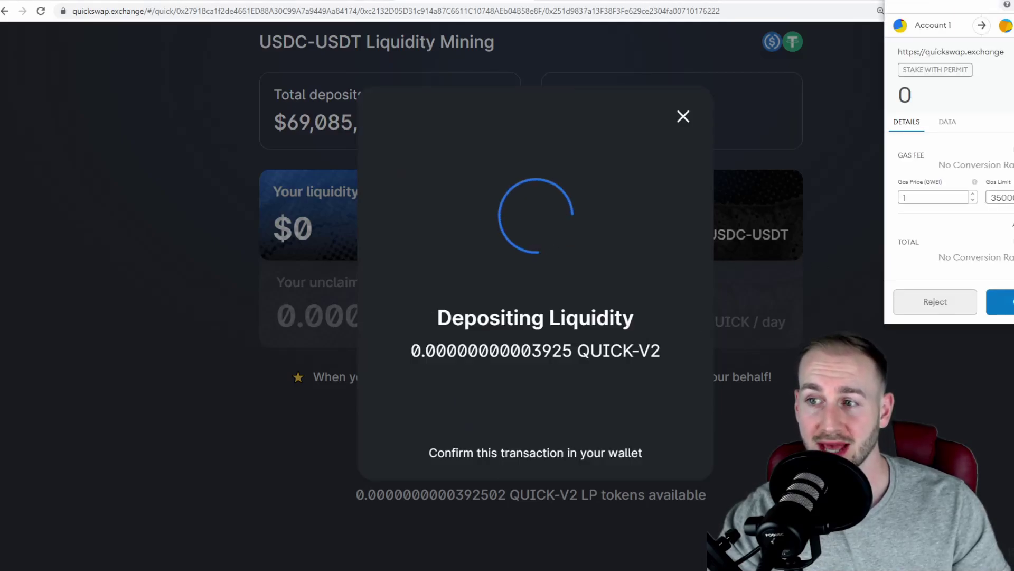
pyautogui.click(1000, 301)
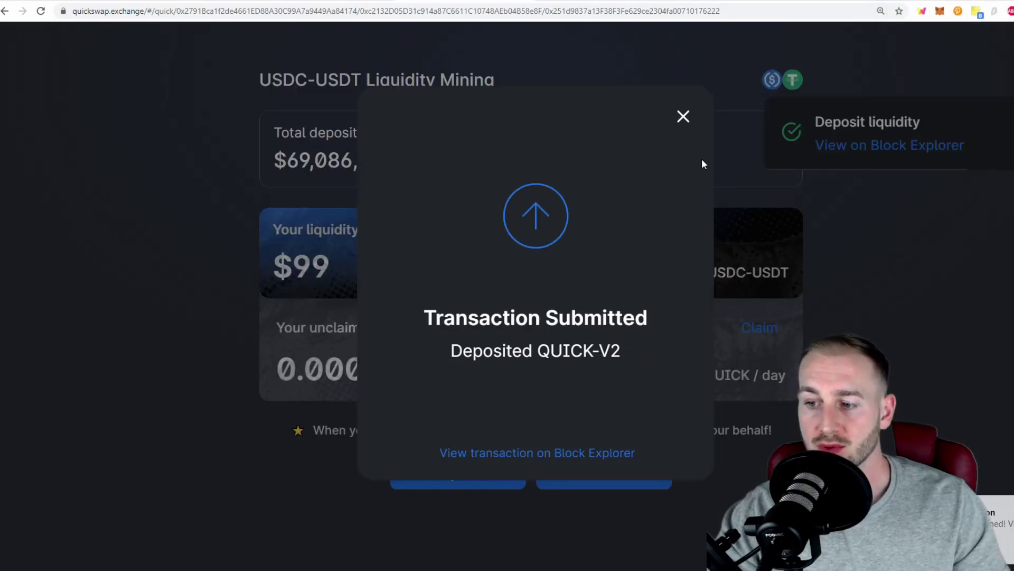
pyautogui.click(683, 117)
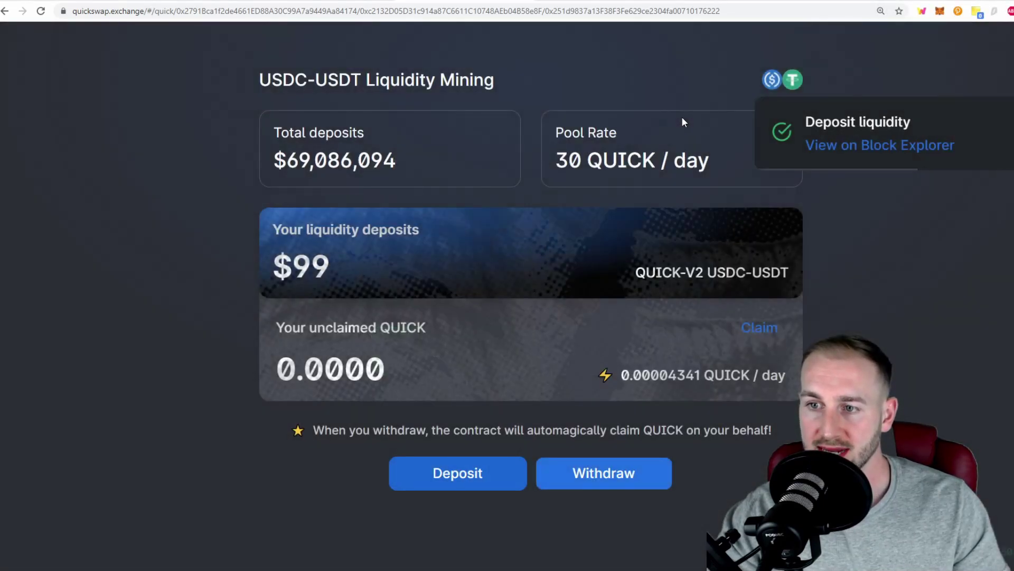
pyautogui.click(42, 11)
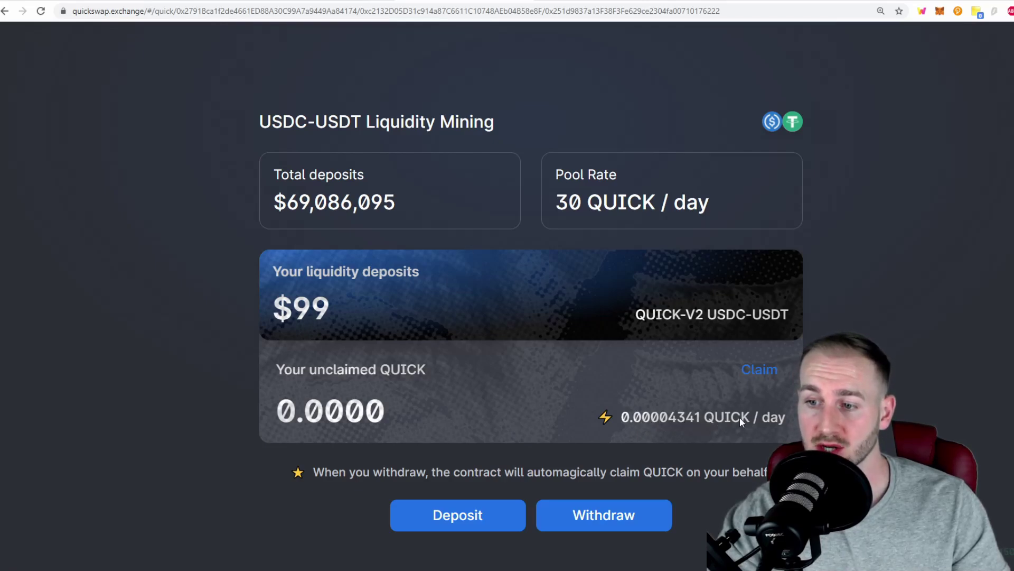
# Use CoinGecko's QUICK converter to value 0.000043 QUICK at about $0.0342
pyautogui.hotkey('ctrl', 'Tab')
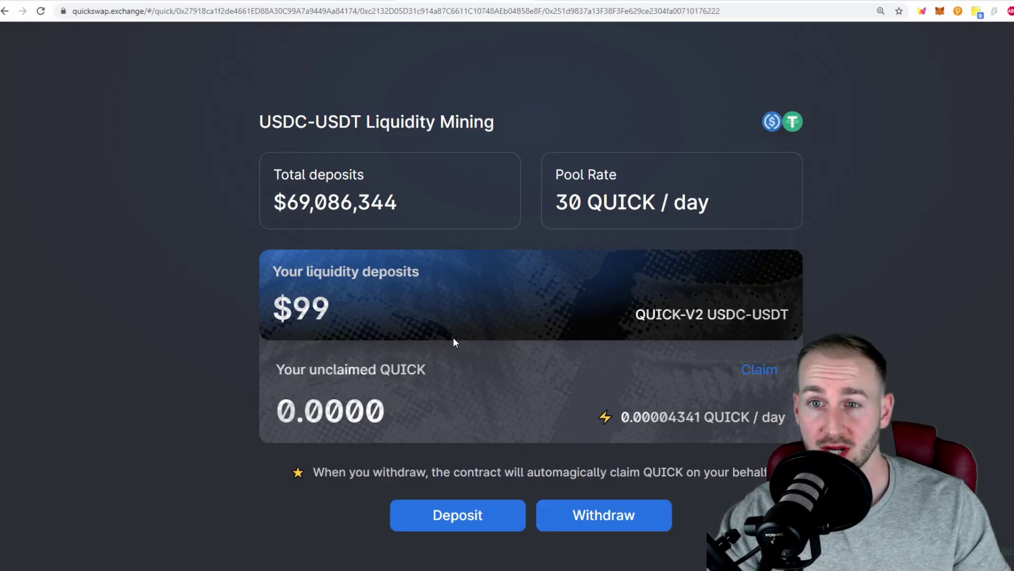
# Go back to the Rewards list and find the USDC-USDT card earning 0.00004341 QUICK per day
pyautogui.scroll(2, 452, 343)
pyautogui.click(302, 51)
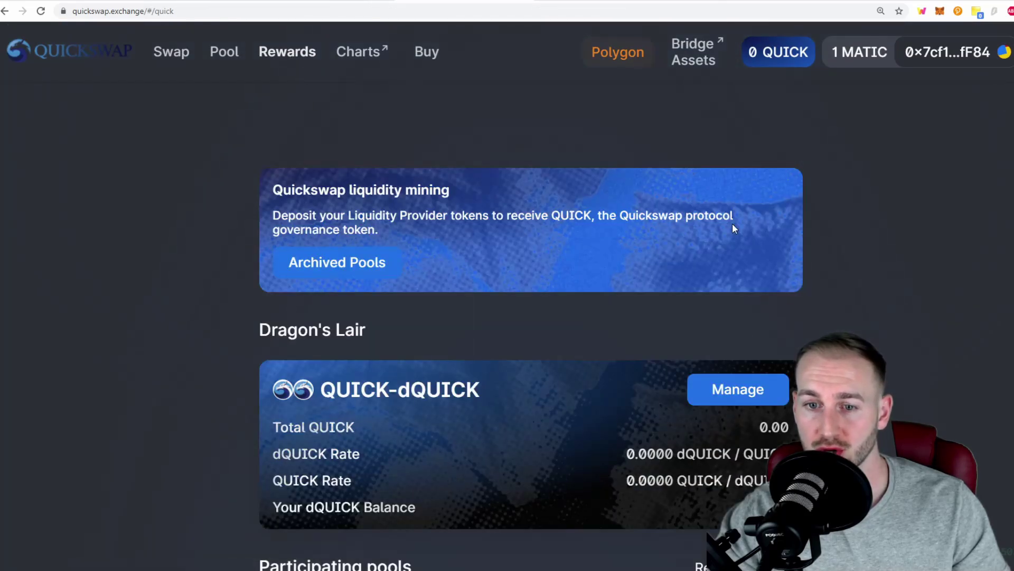
pyautogui.scroll(-5, 199, 277)
pyautogui.scroll(-5, 204, 259)
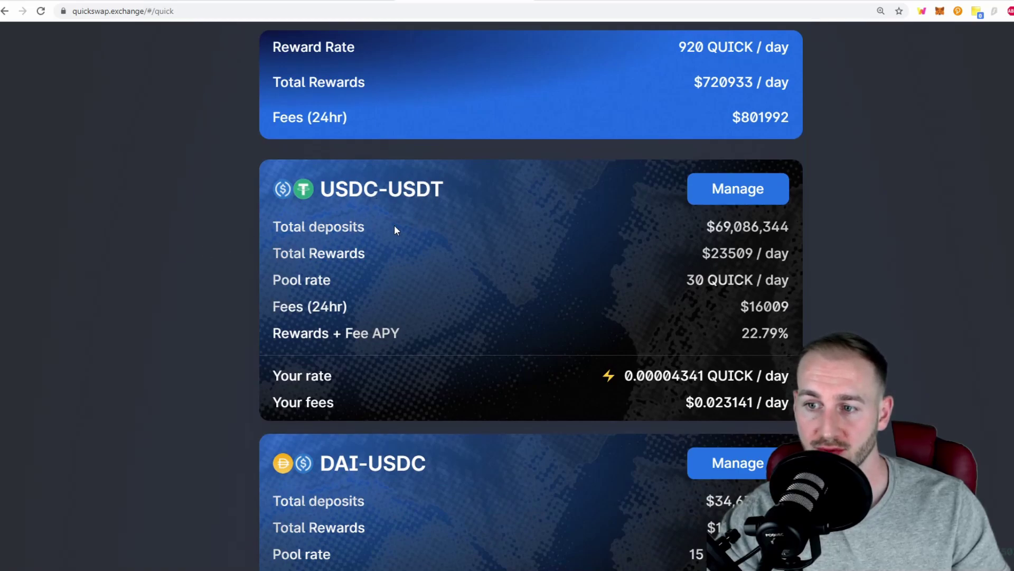
pyautogui.scroll(-3, 417, 244)
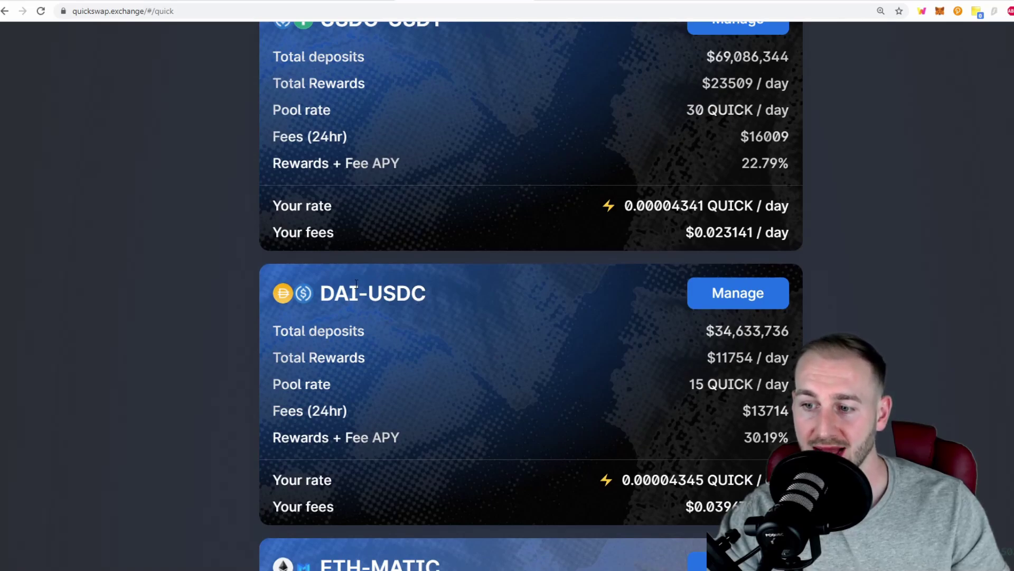
pyautogui.scroll(1, 763, 218)
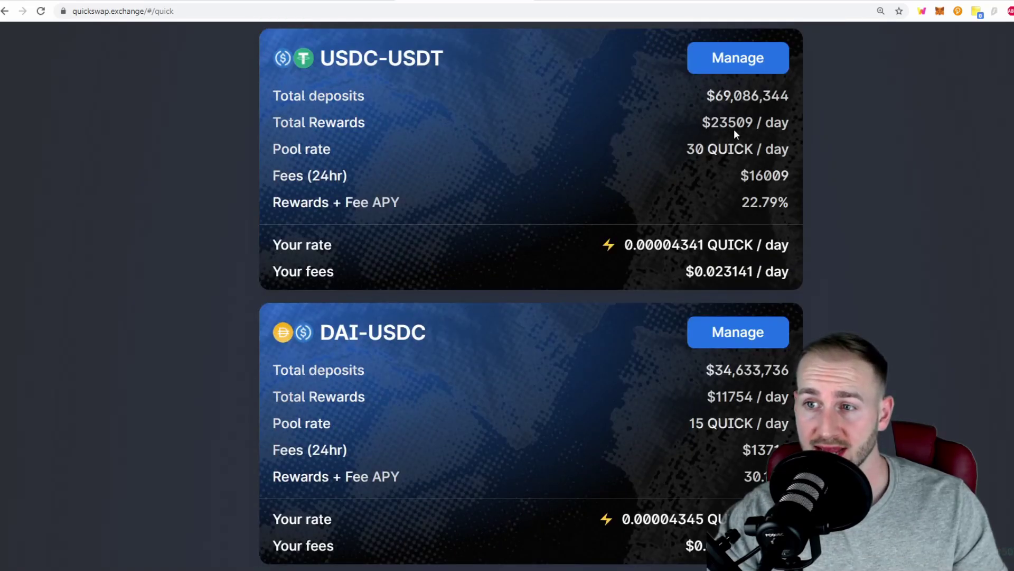